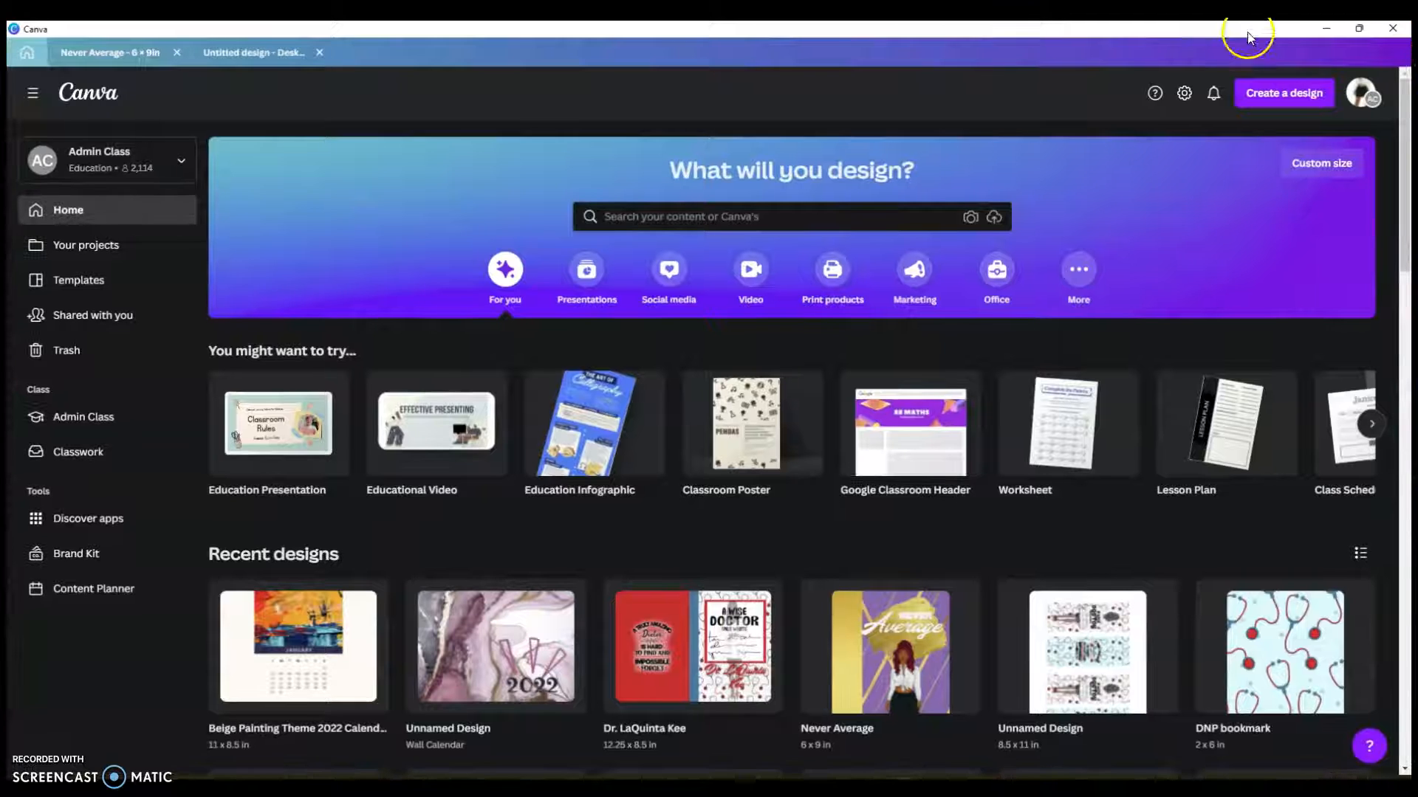
Step: Minimize the Canva window to reveal the browser behind it
left_click(1326, 29)
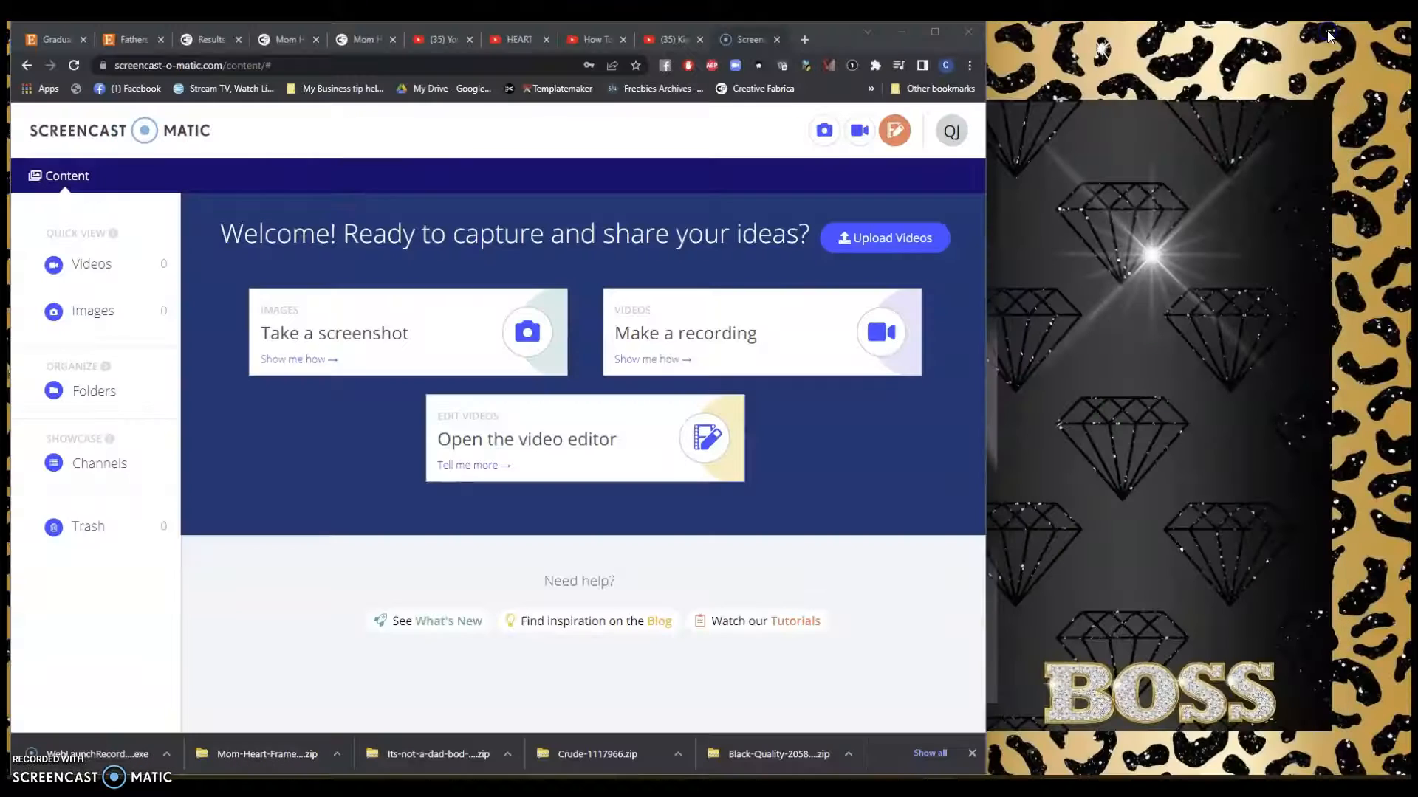
Step: Minimize Chrome to view the leopard BOSS wallpaper, then restore Canva from the taskbar
left_click(901, 31)
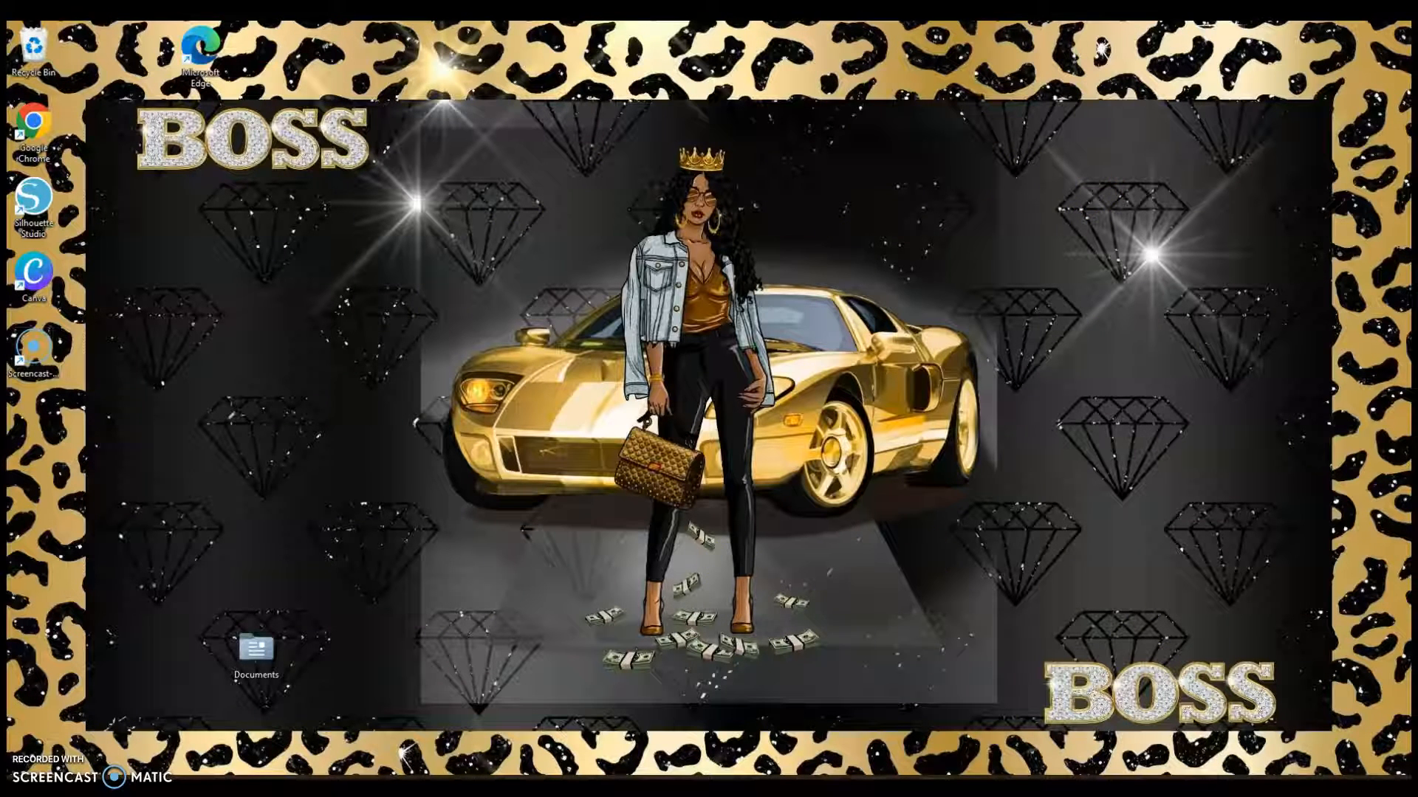
left_click(902, 787)
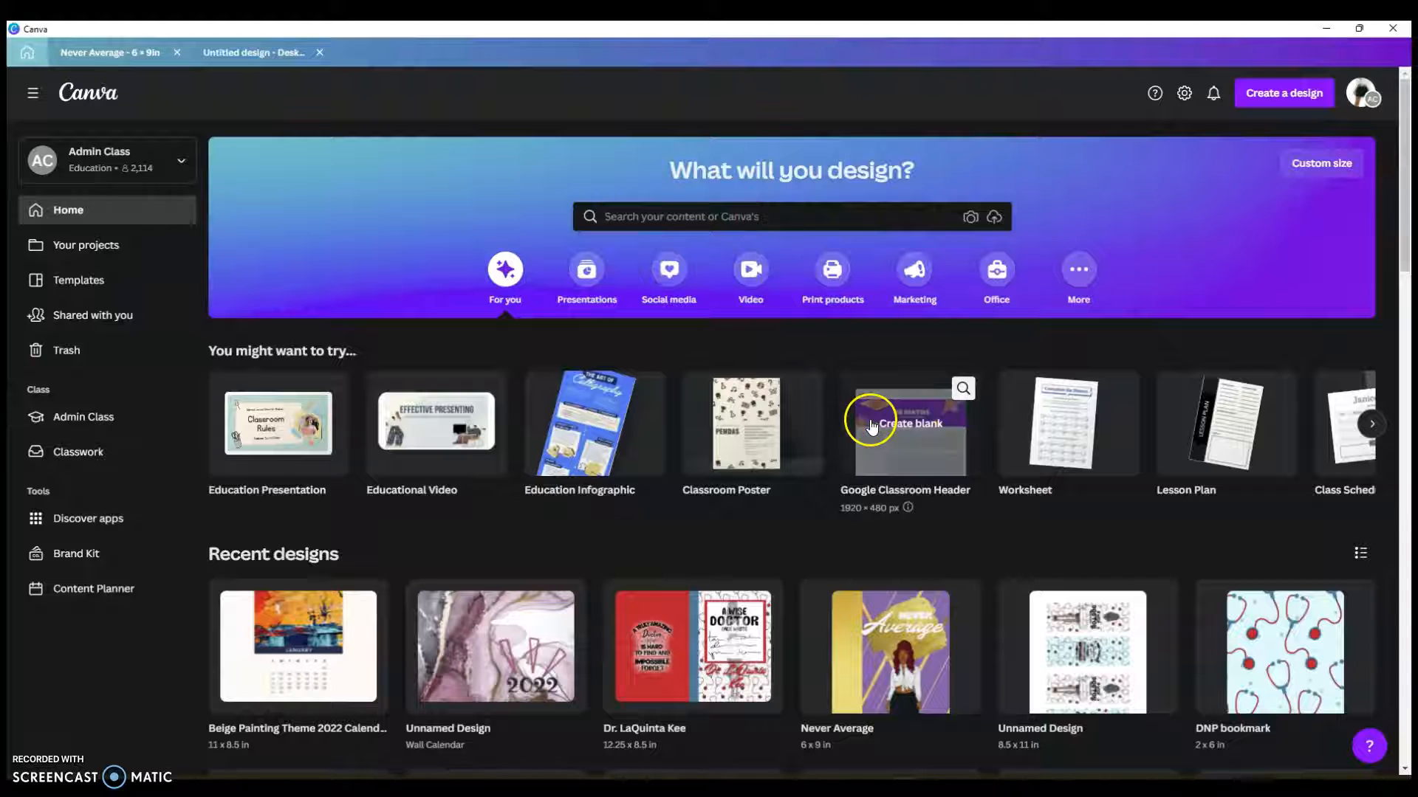
Step: Search Canva templates for 'desktop wallpaper' and browse the results
left_click(720, 217)
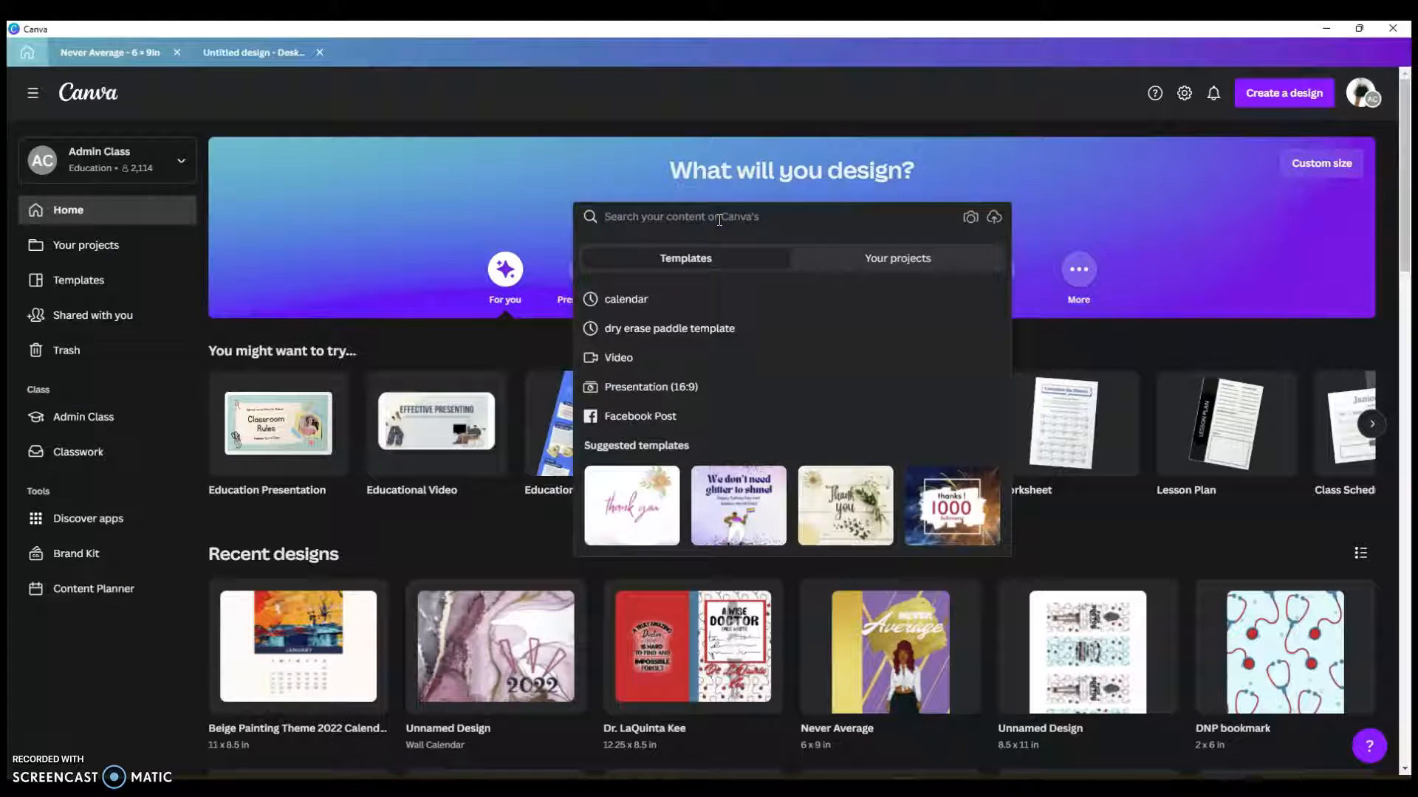
type("s")
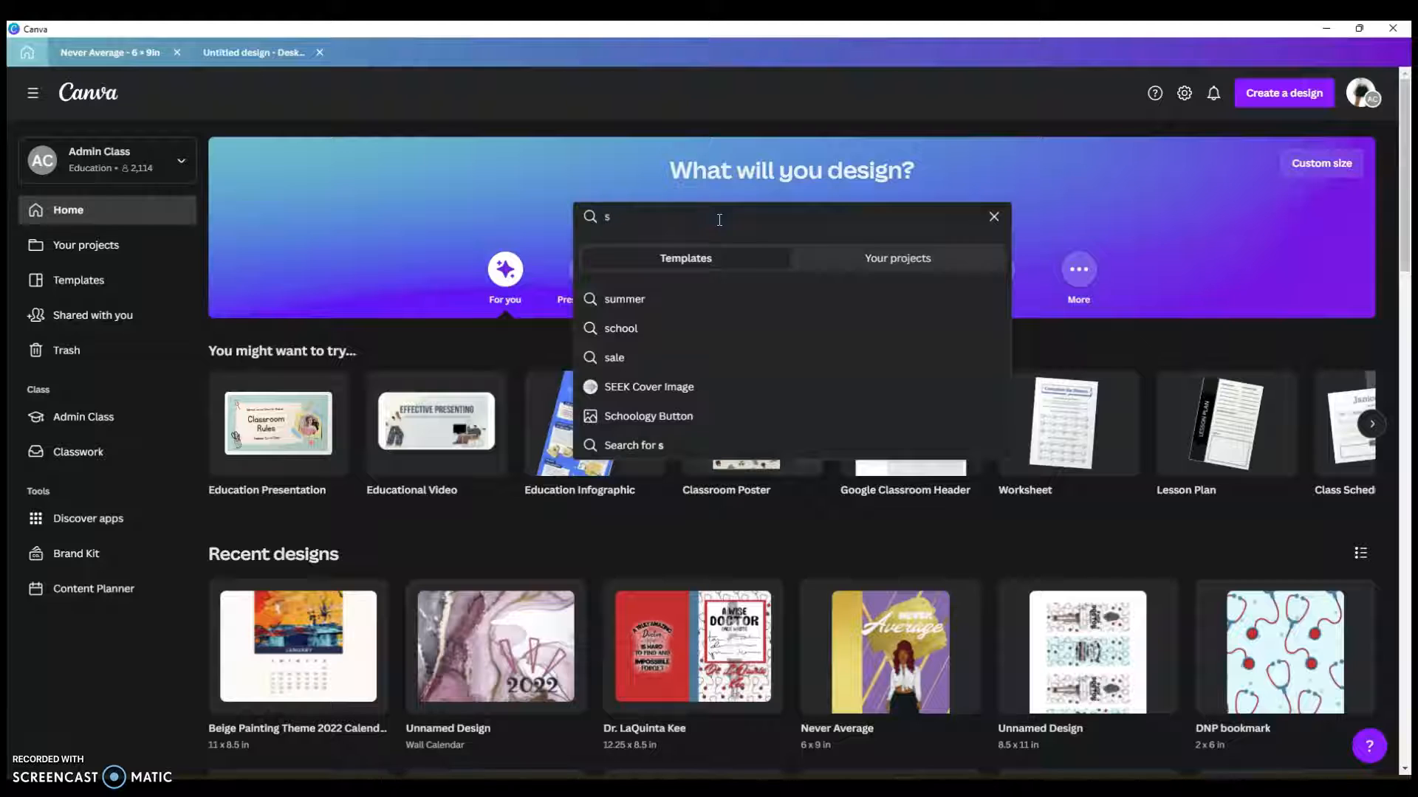
key("BackSpace")
type("desktop")
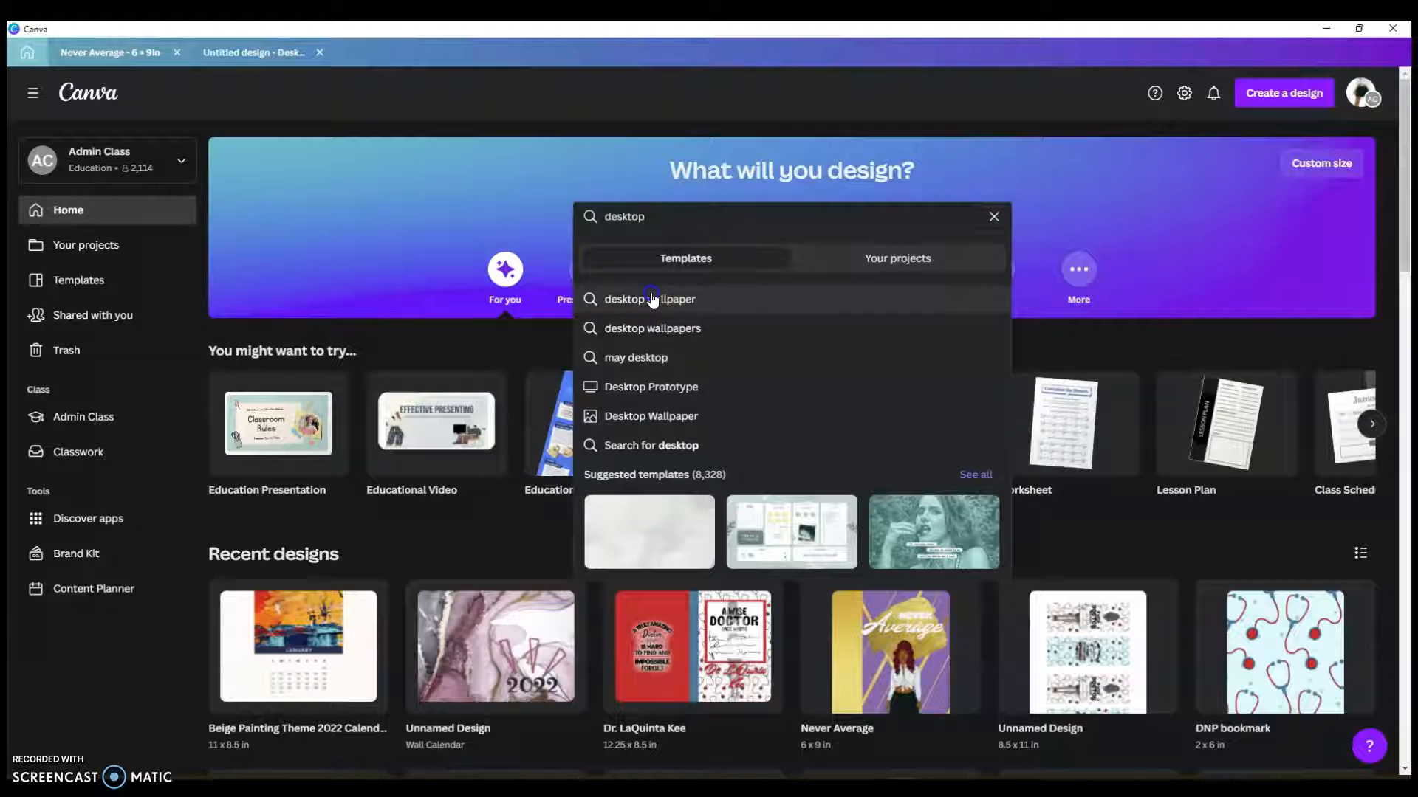
left_click(650, 298)
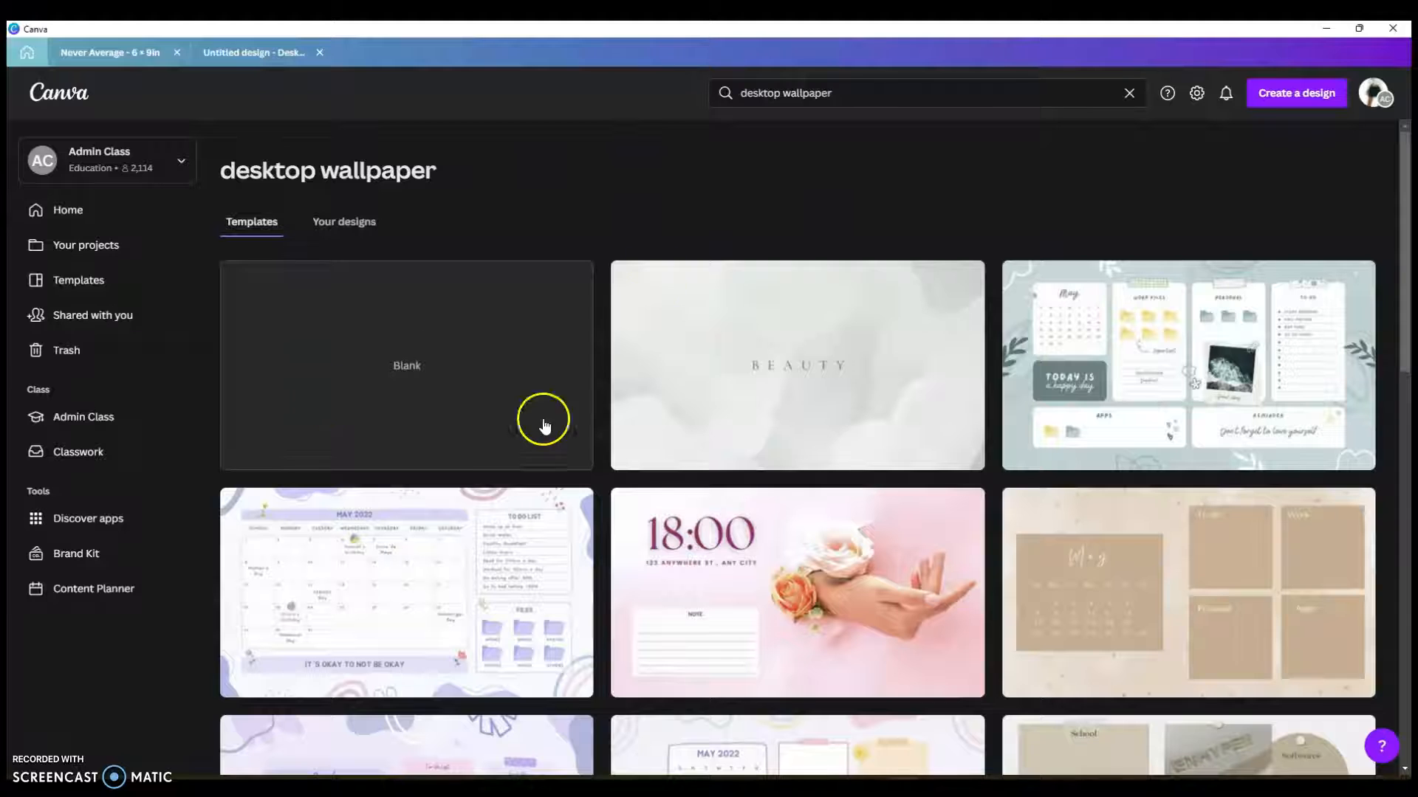
scroll(679, 556, "down", 5)
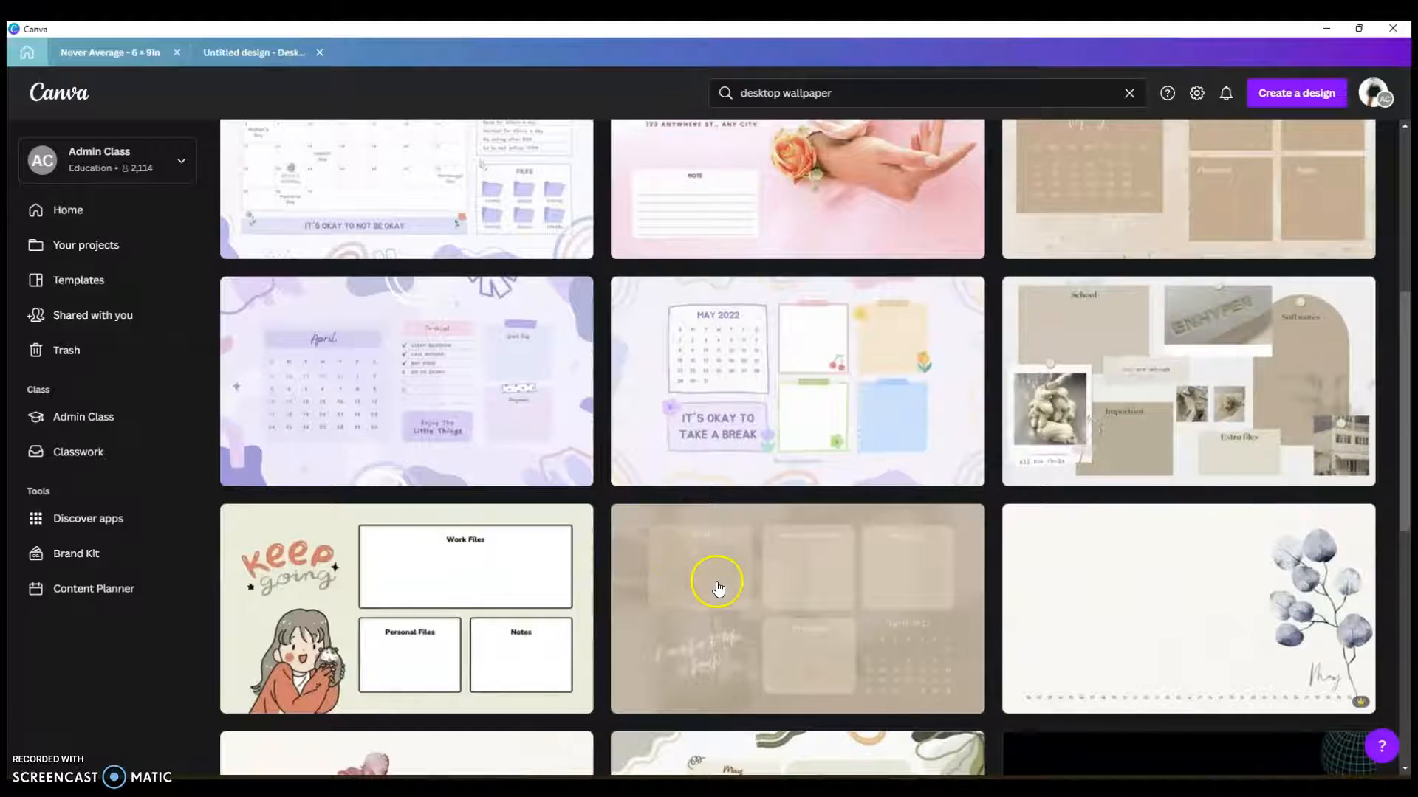
scroll(716, 587, "down", 8)
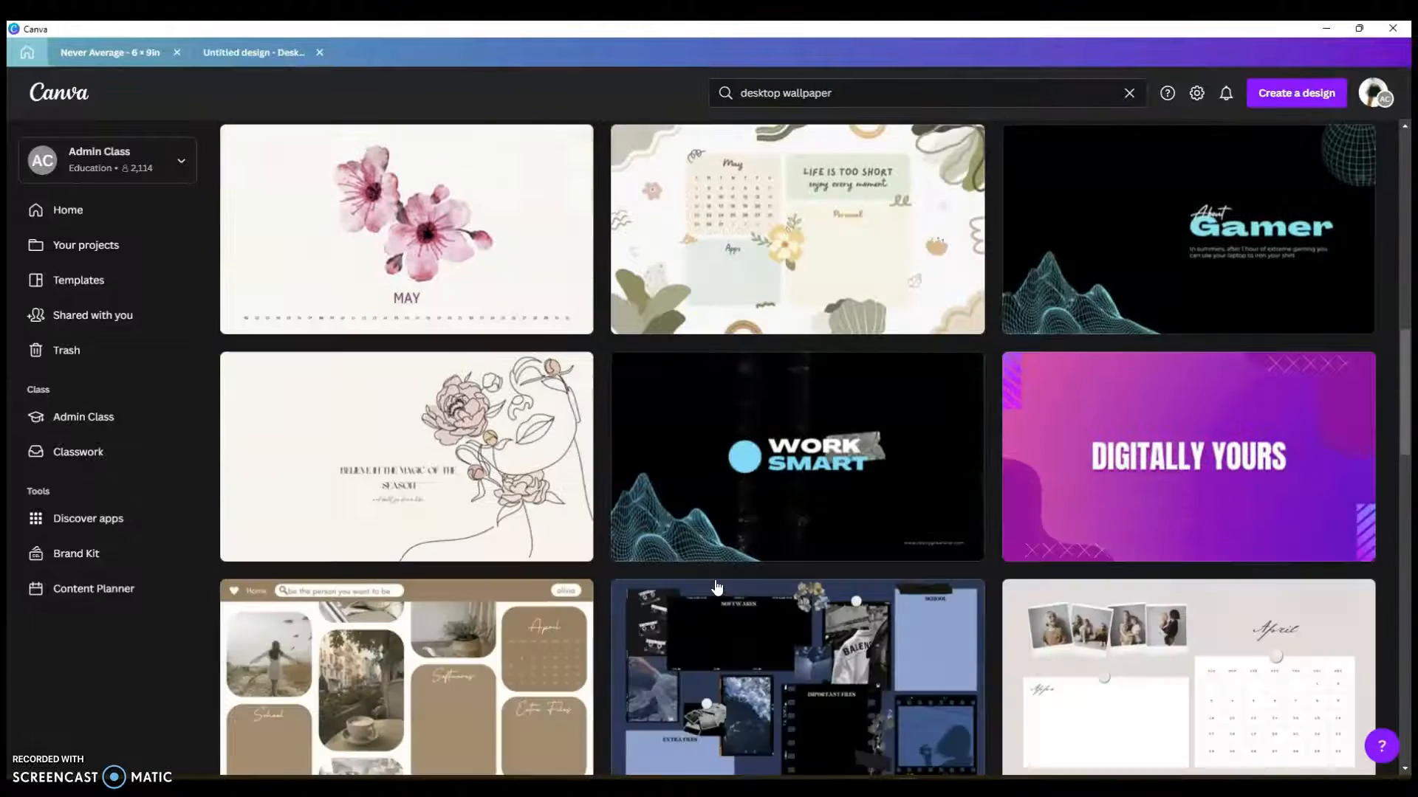
scroll(716, 587, "up", 6)
scroll(717, 587, "down", 6)
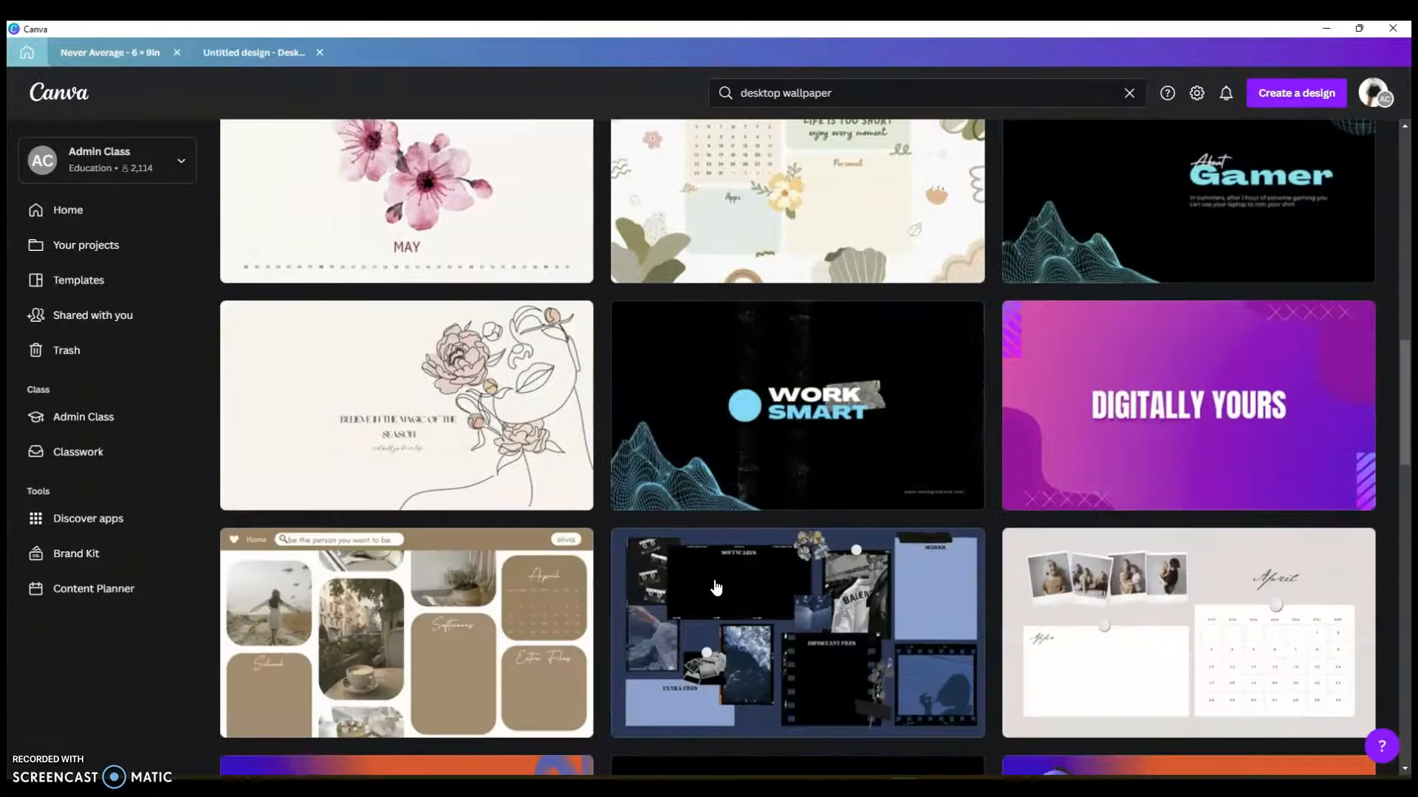
scroll(913, 652, "down", 1)
scroll(911, 649, "up", 15)
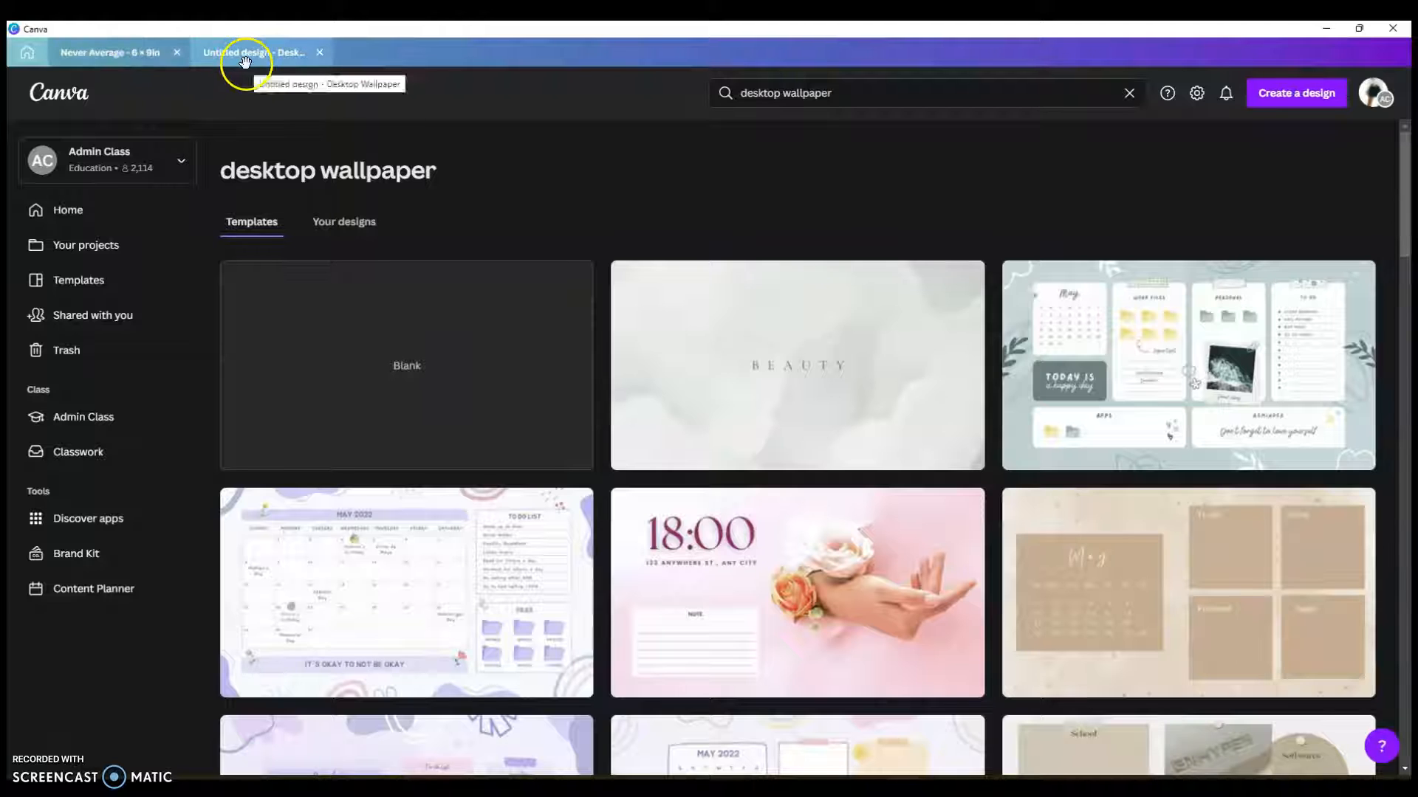
Step: Switch to the Desktop Wallpaper design, add a blank second page, and confirm its 1920×1080 size
left_click(279, 53)
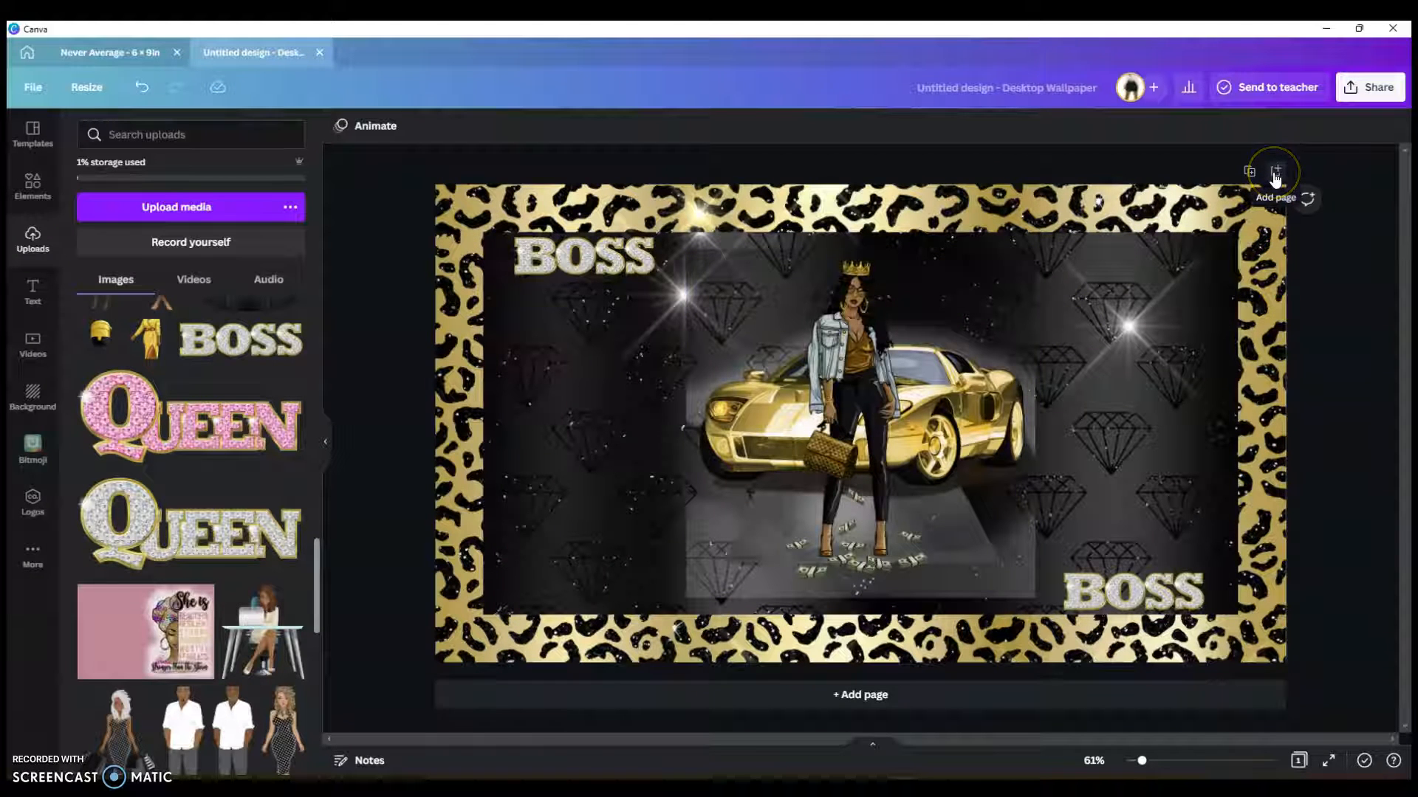
left_click(878, 708)
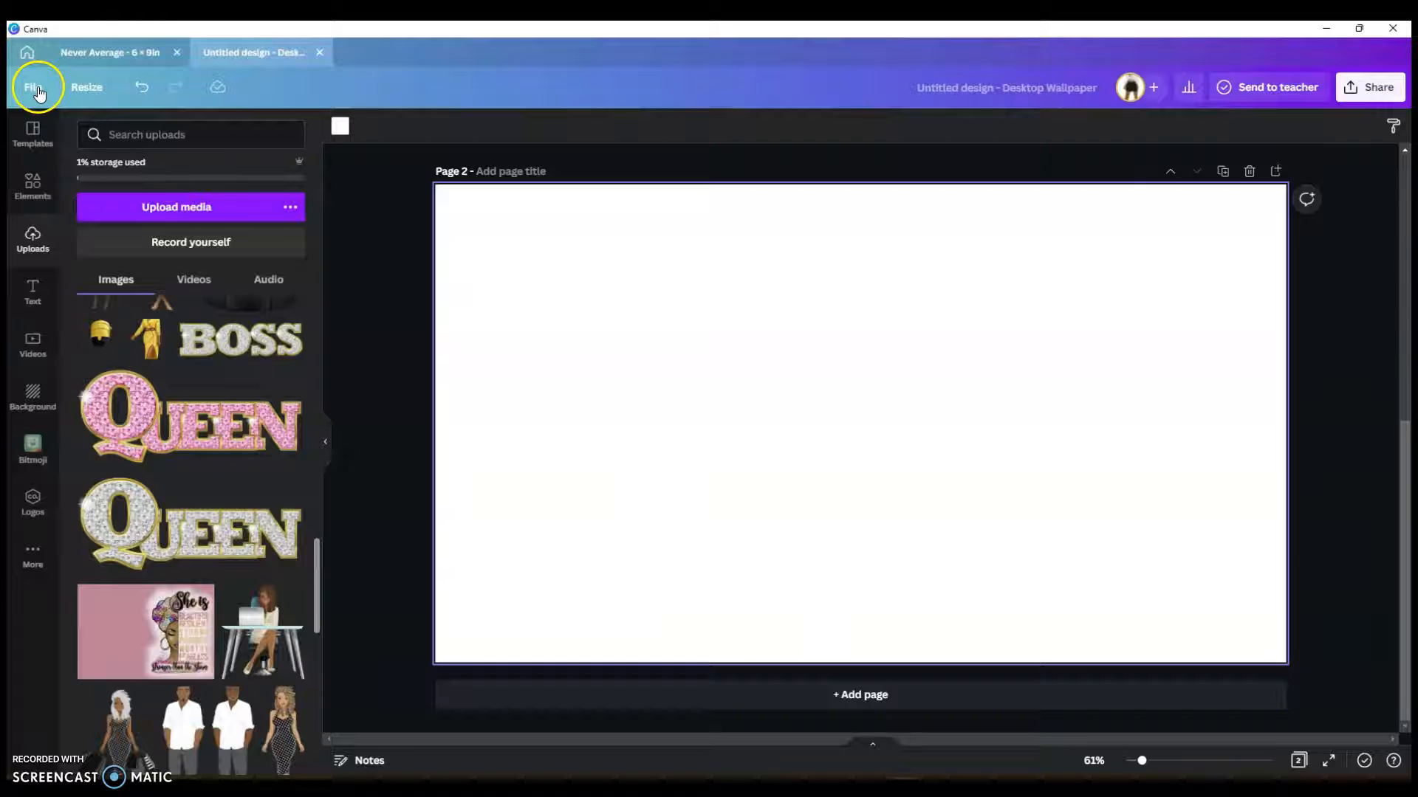
left_click(39, 91)
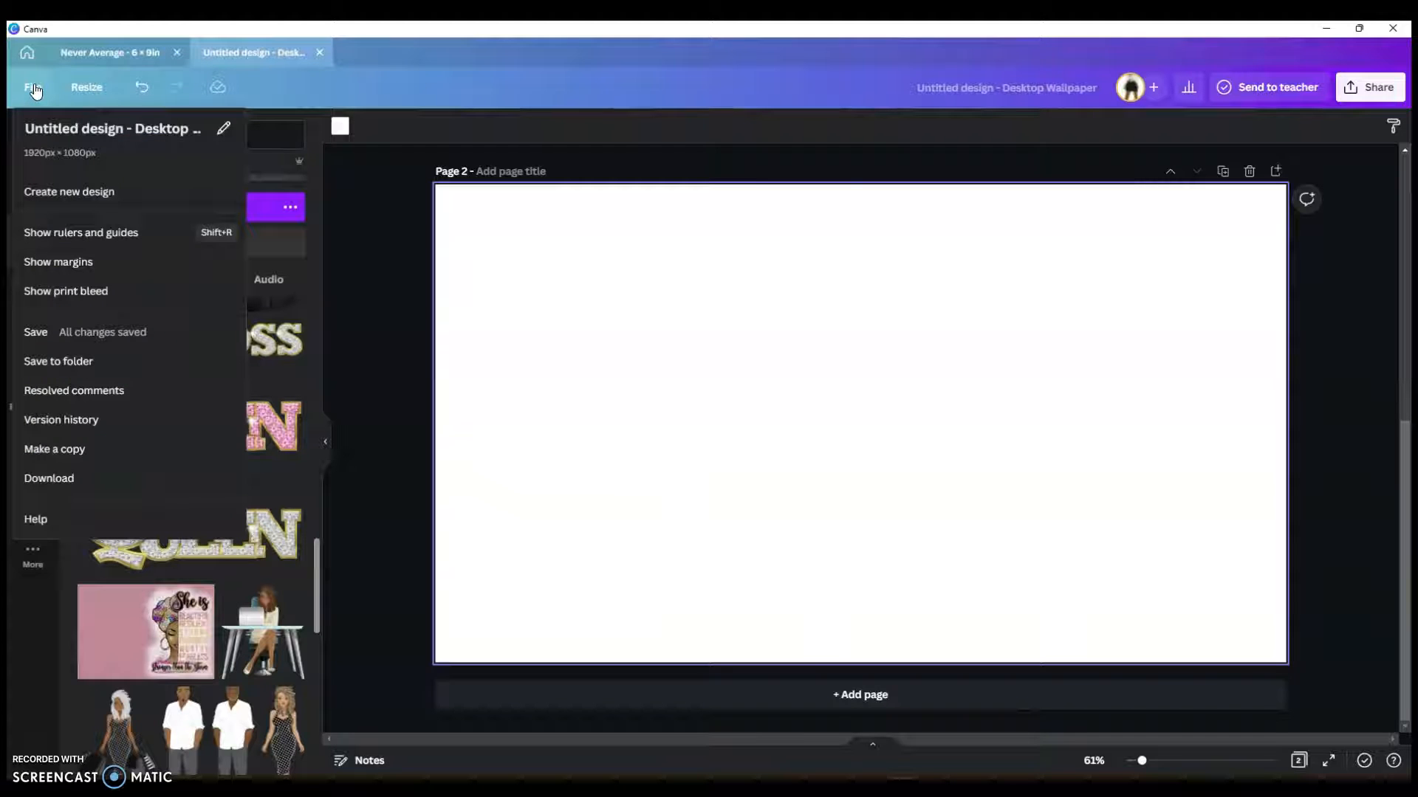
left_click(133, 139)
left_click(521, 264)
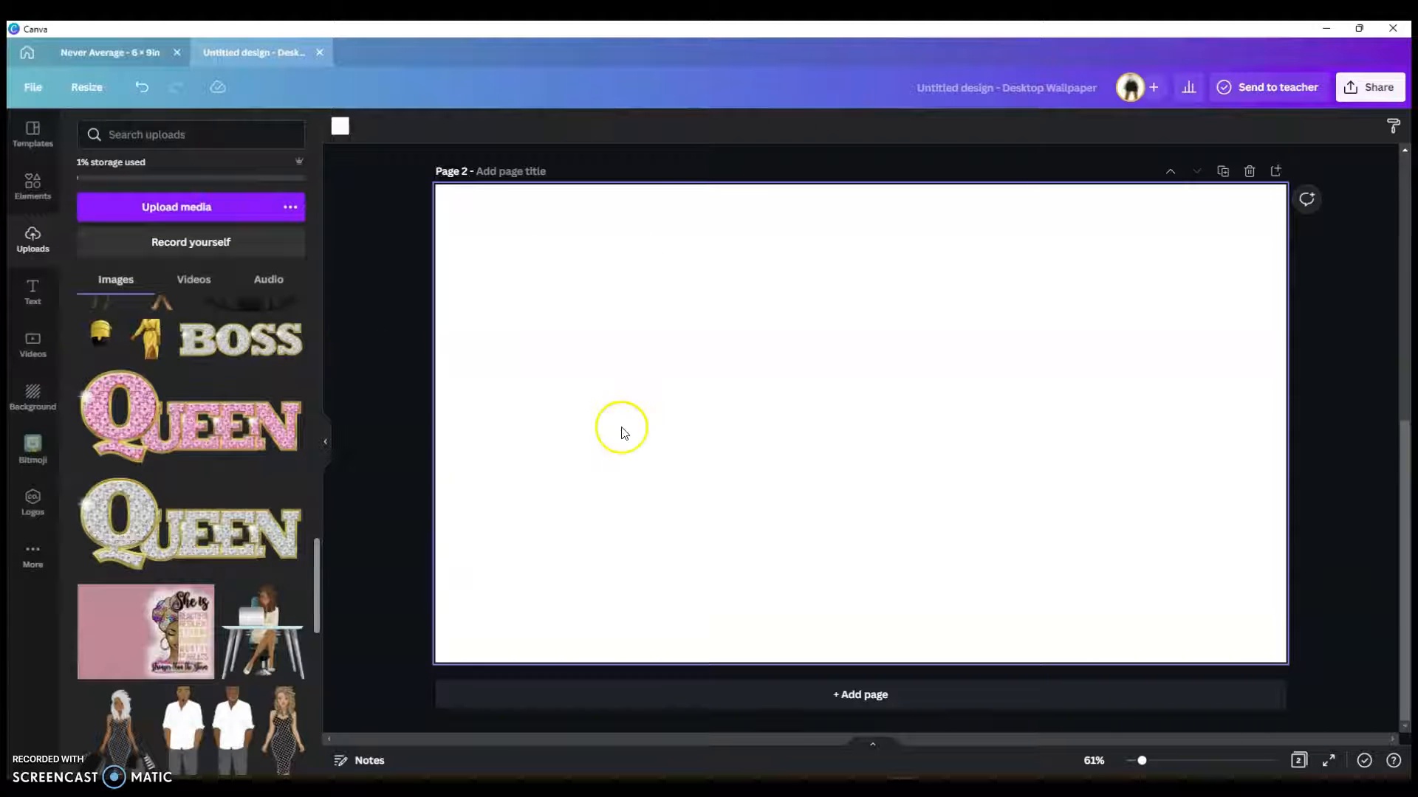
Step: Drag the gold leopard-print upload onto Page 2 as its full background
scroll(627, 440, "up", 5)
scroll(632, 439, "down", 5)
scroll(231, 452, "up", 10)
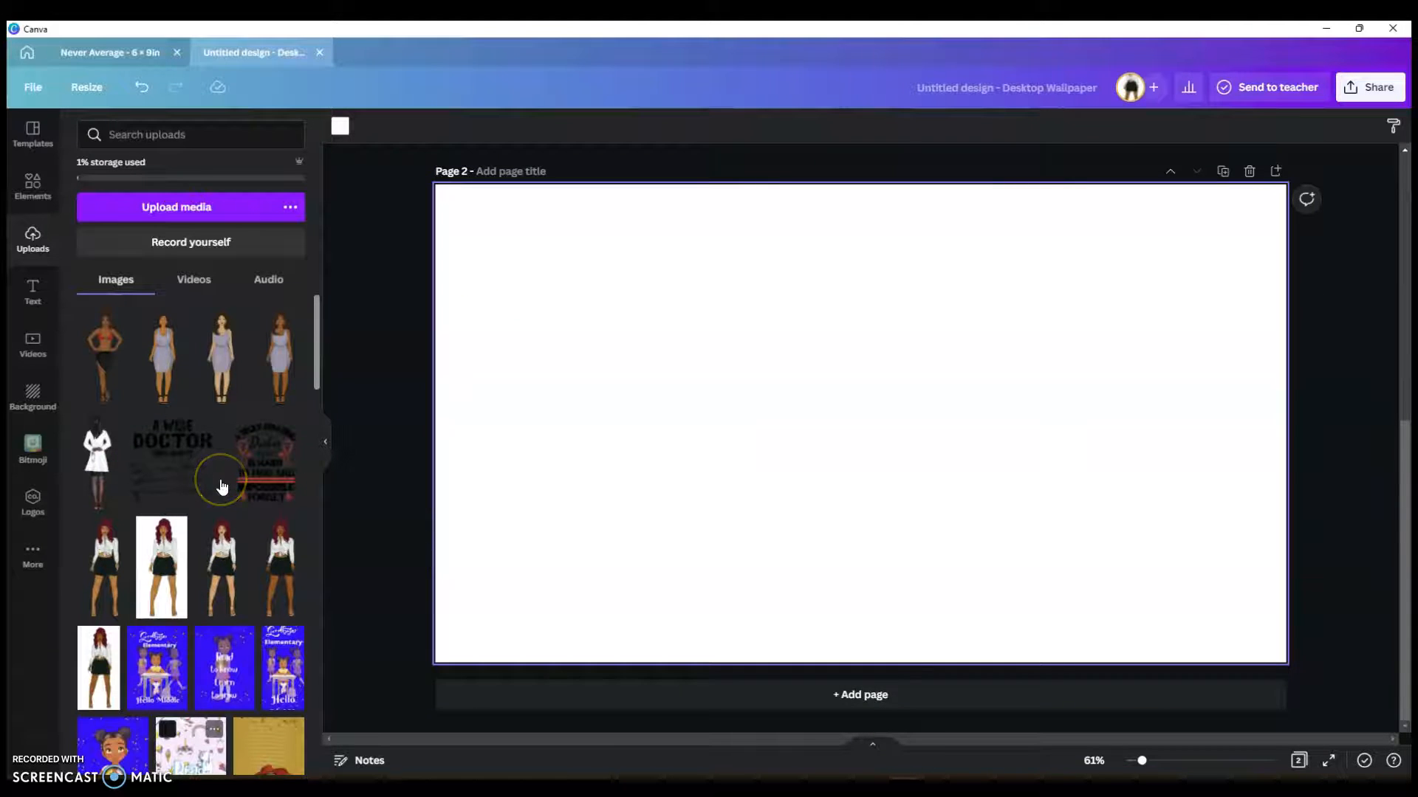
scroll(222, 486, "down", 15)
scroll(220, 486, "down", 15)
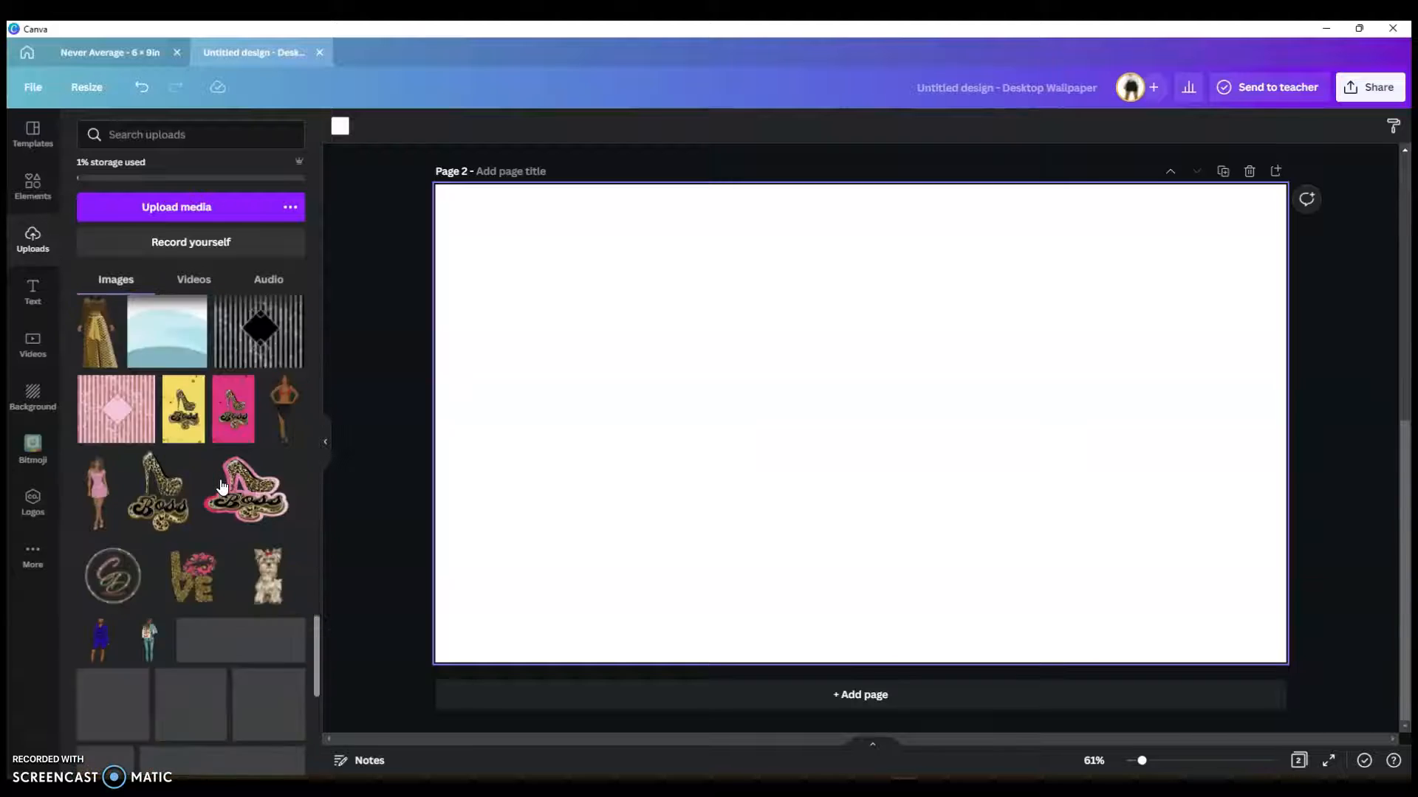
scroll(220, 486, "down", 15)
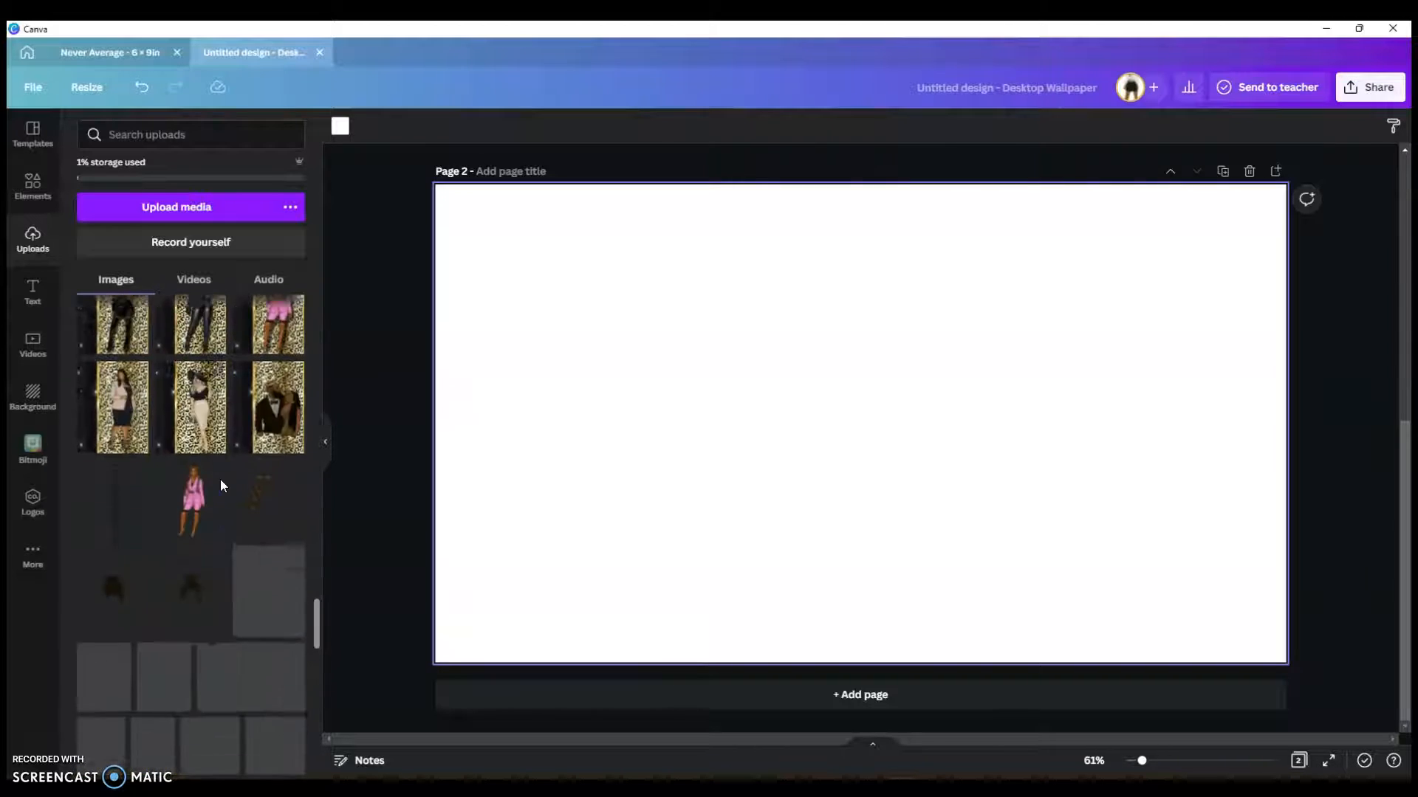
scroll(220, 486, "up", 2)
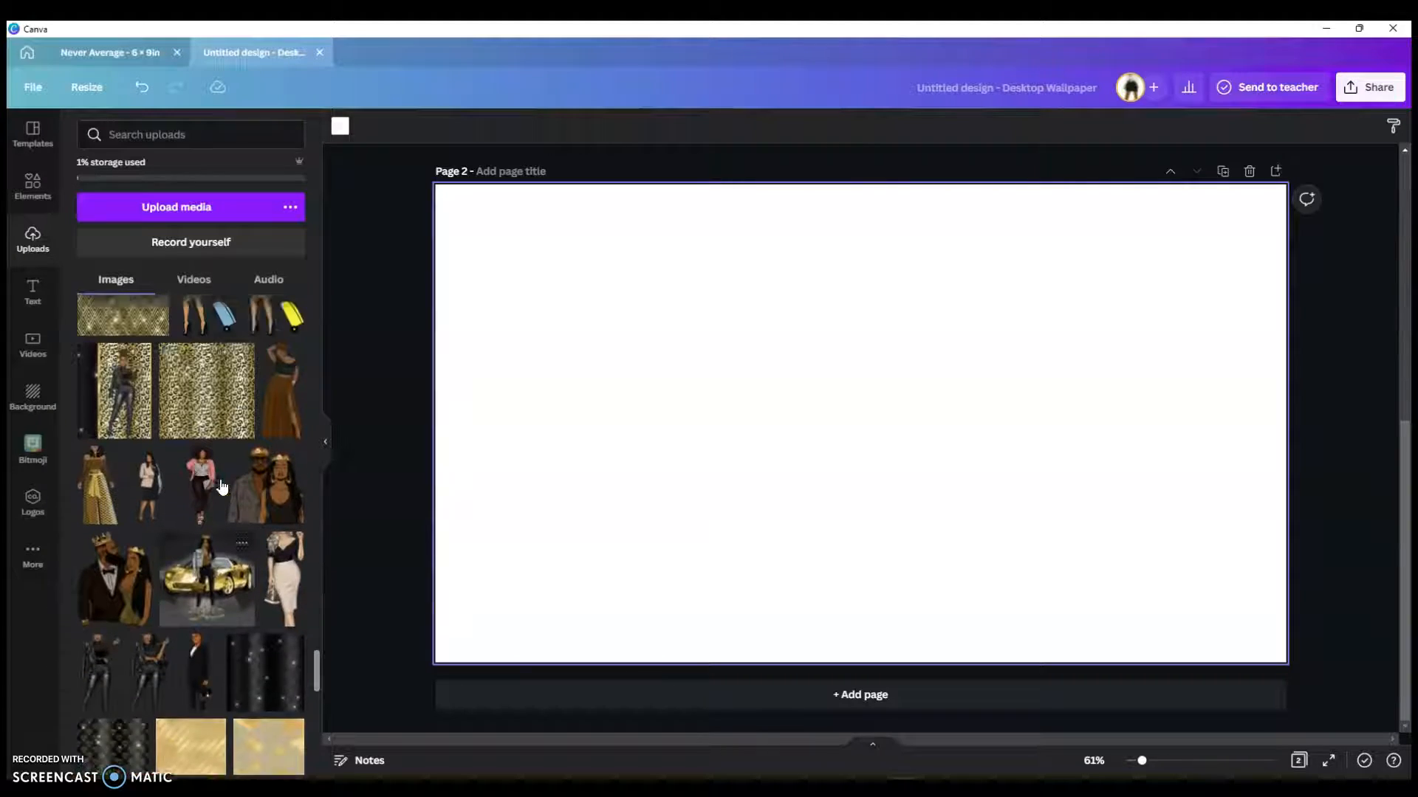
left_click(209, 531)
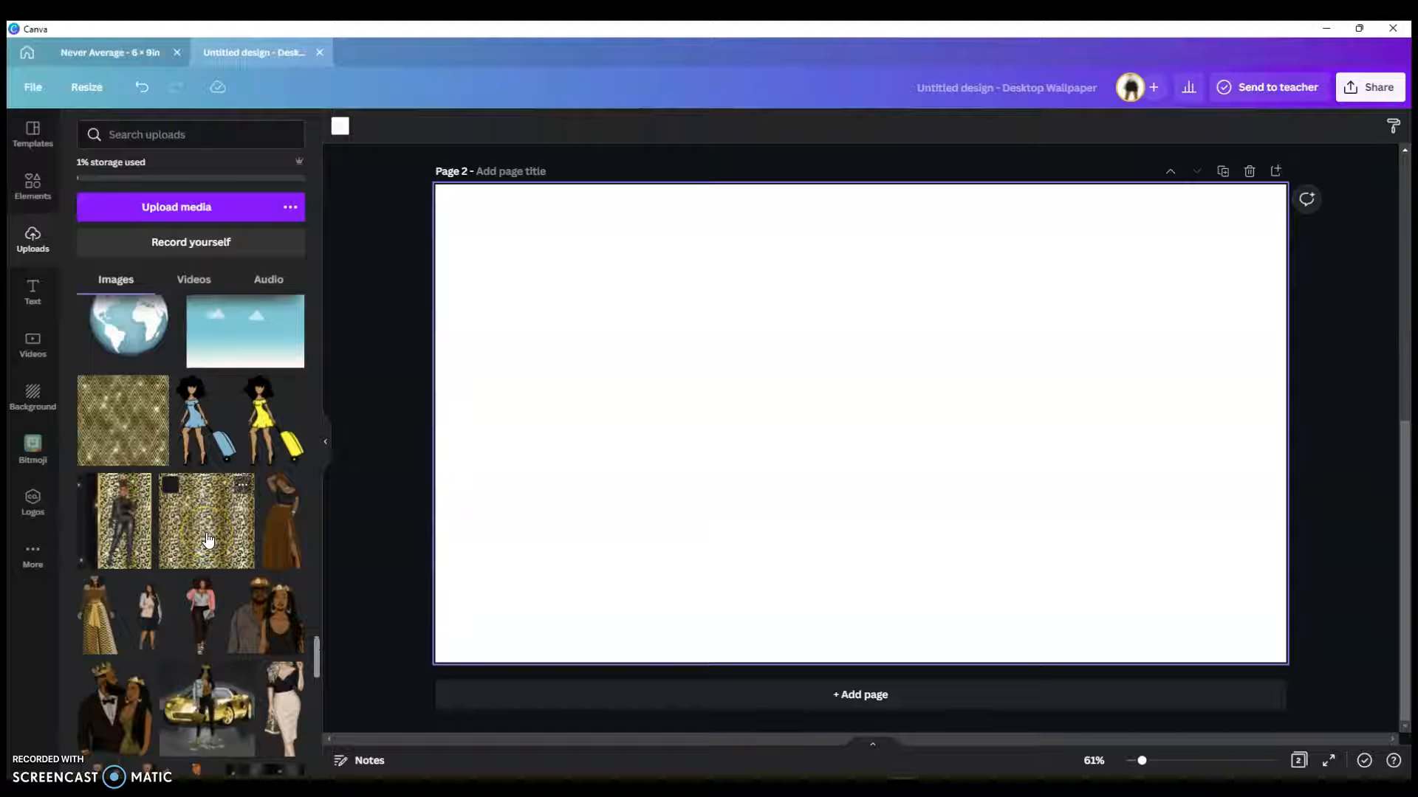
left_click_drag(208, 539, 464, 501)
left_click(688, 747)
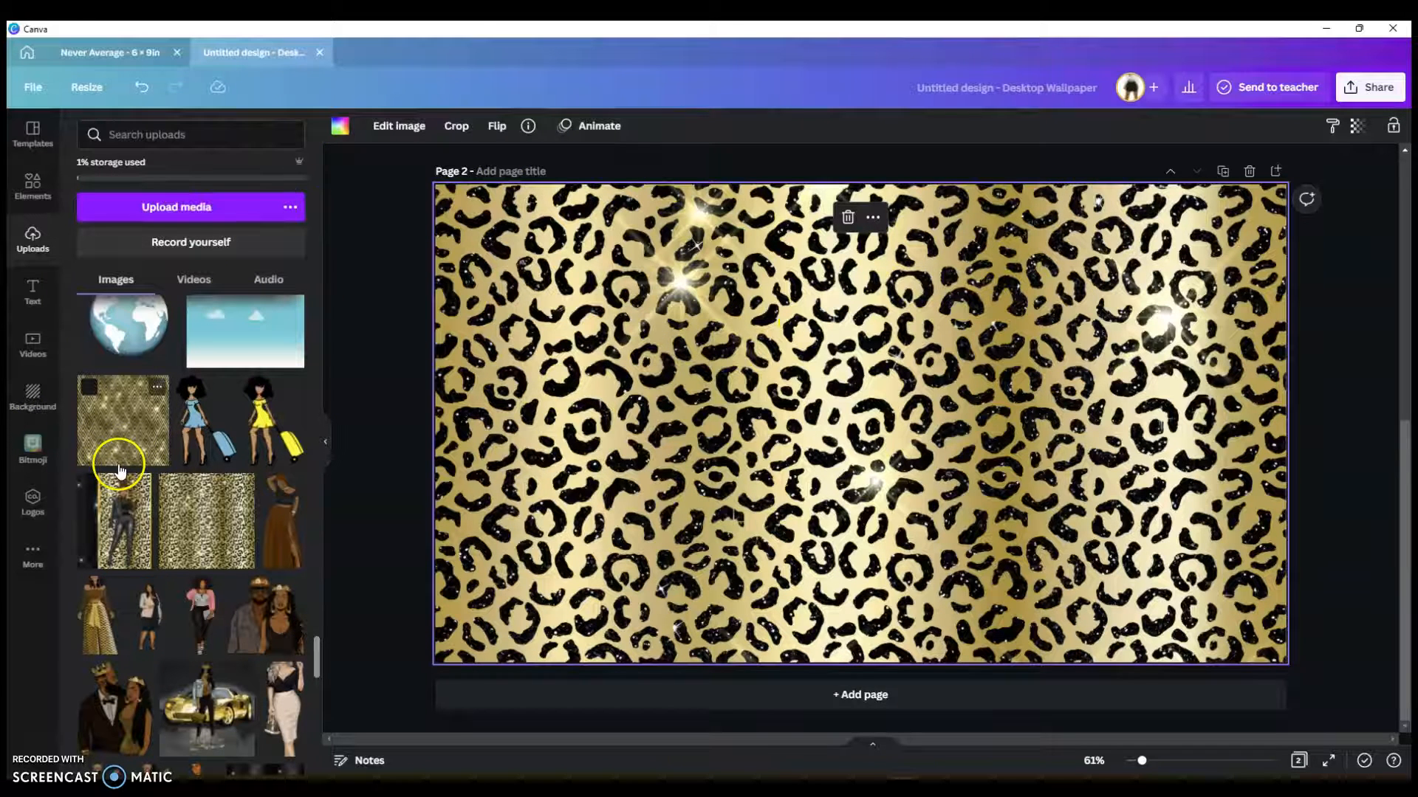
scroll(121, 471, "down", 3)
scroll(122, 471, "down", 3)
scroll(122, 471, "up", 2)
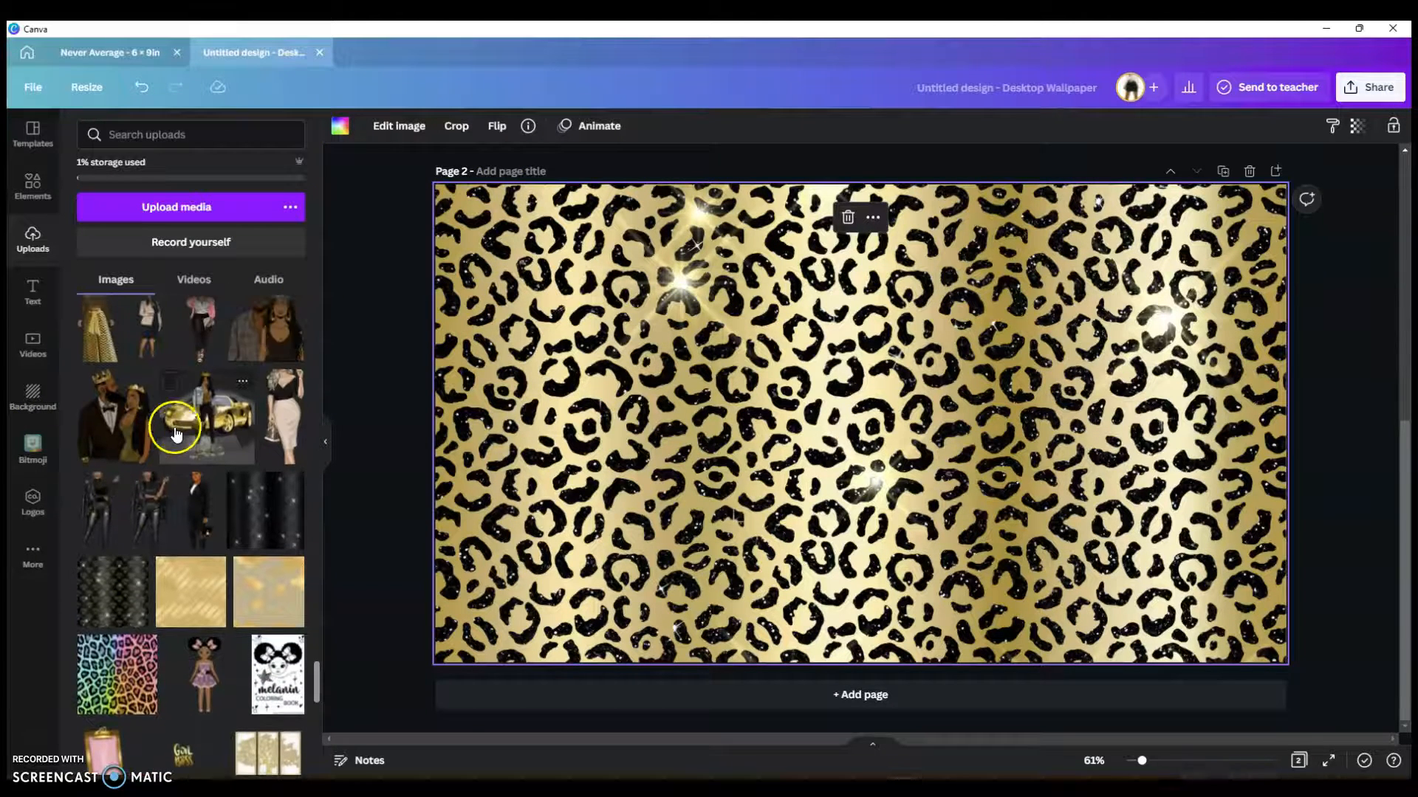
scroll(484, 444, "up", 7)
scroll(484, 445, "down", 1)
scroll(483, 444, "down", 5)
Step: Add the black diamond sparkle image and stretch it to about 1,830 × 988 inside the leopard border
left_click(289, 497)
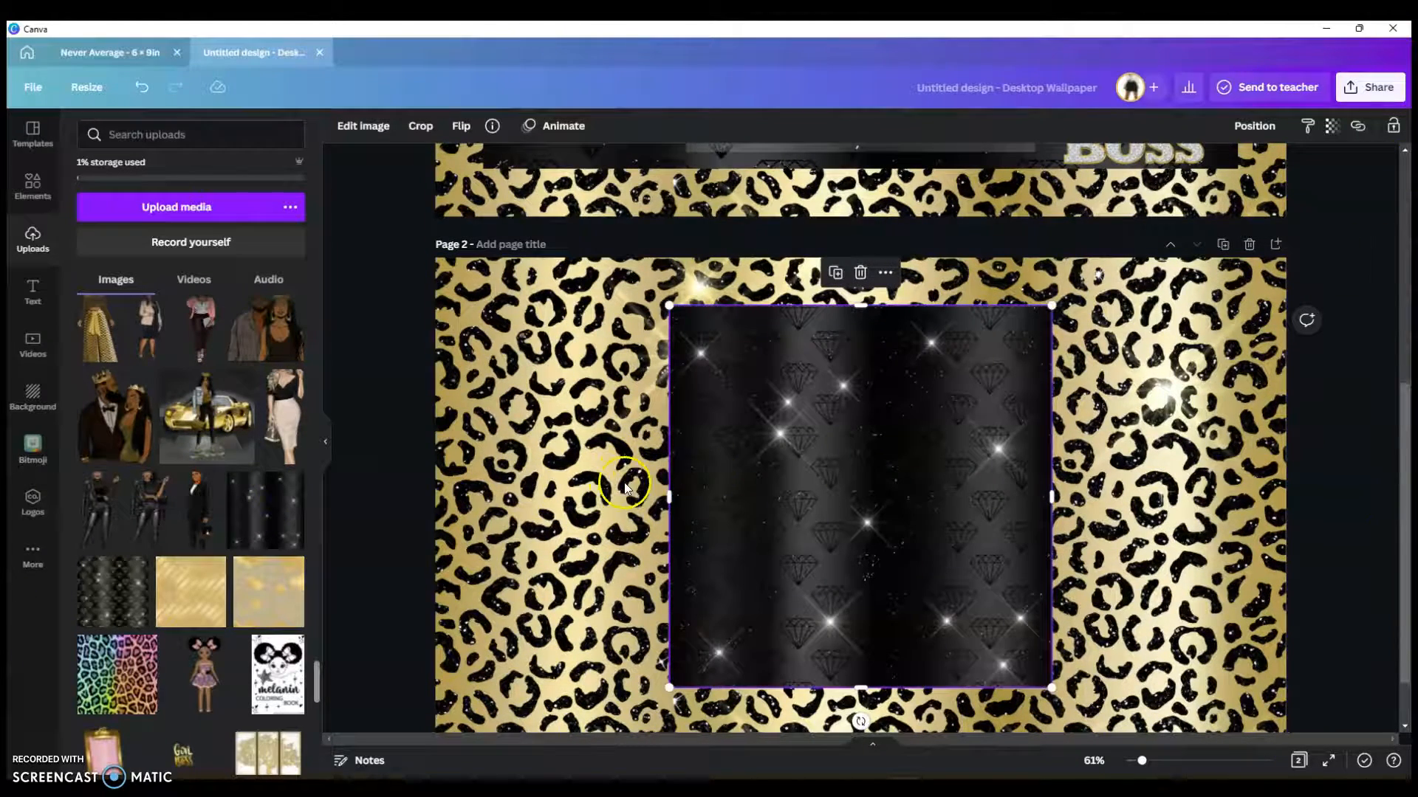
left_click_drag(663, 510, 472, 508)
left_click_drag(1051, 497, 1269, 485)
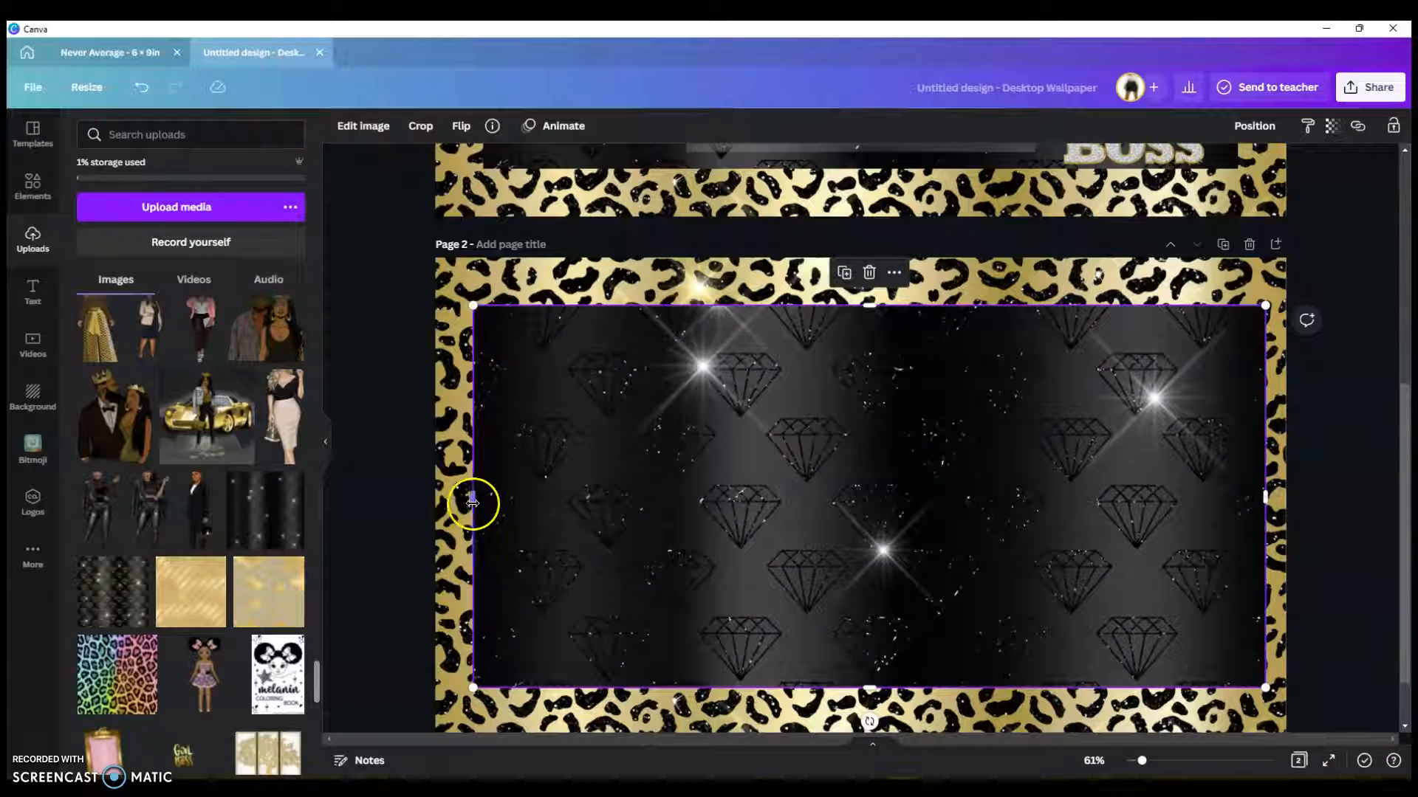
left_click_drag(471, 500, 451, 500)
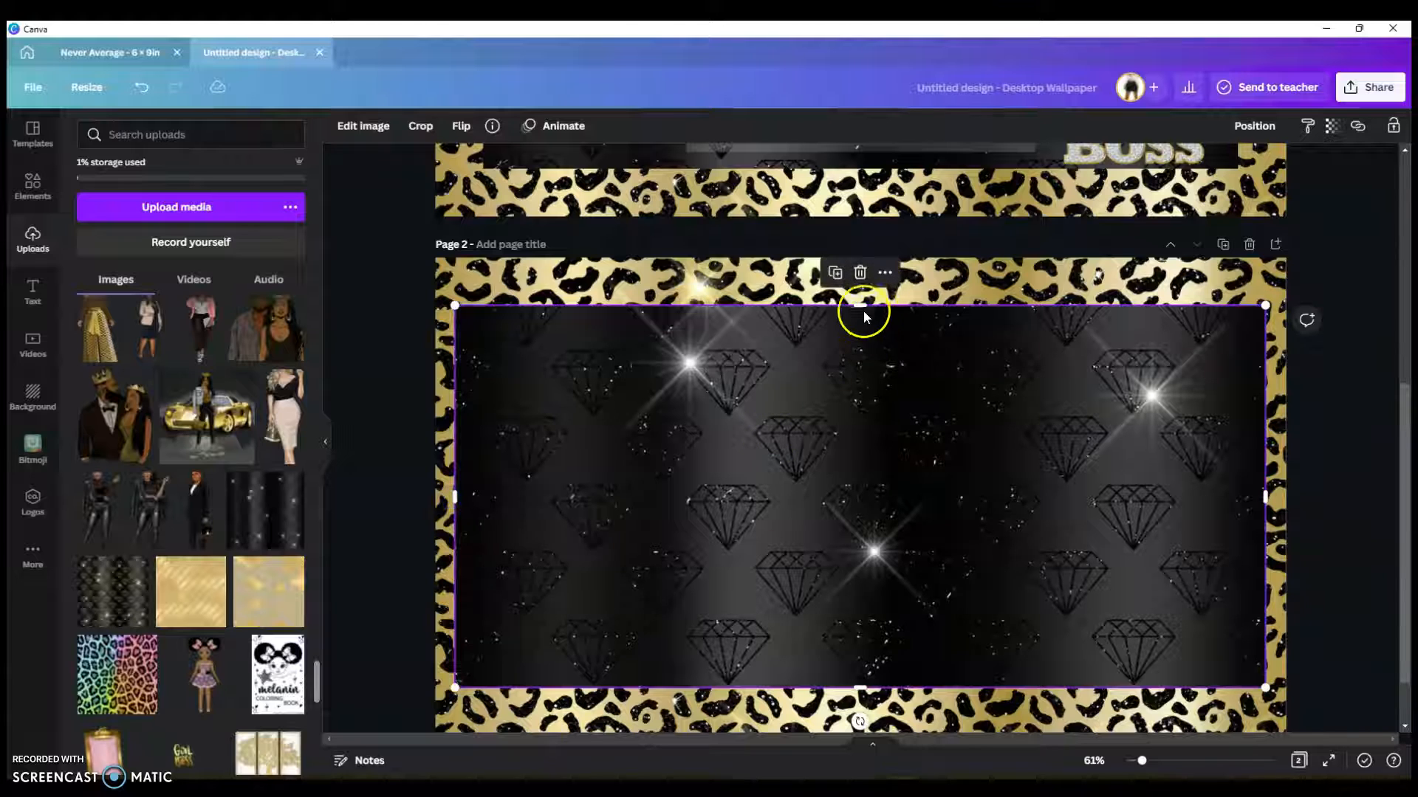
left_click_drag(861, 296, 860, 271)
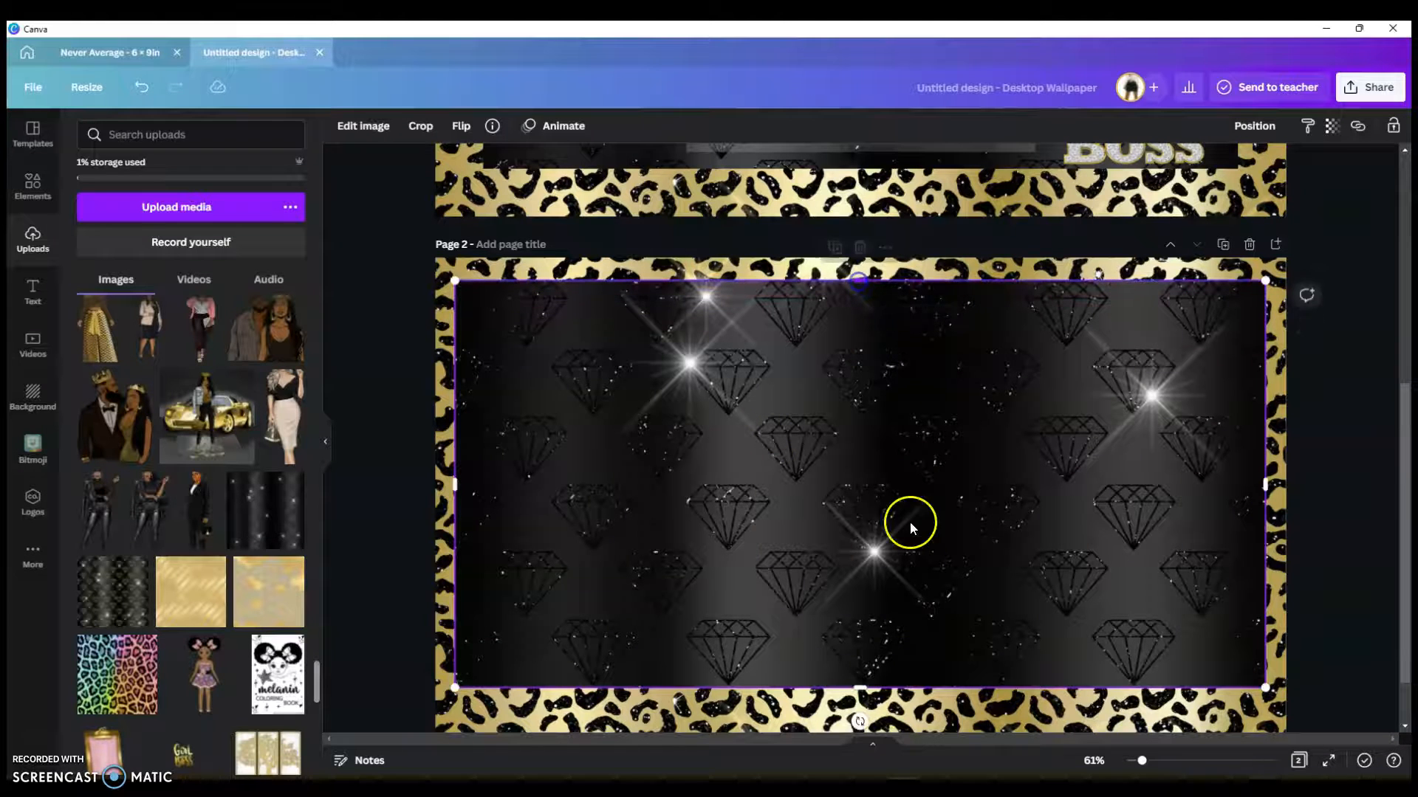
left_click_drag(860, 688, 865, 708)
scroll(1185, 488, "down", 1)
scroll(1190, 493, "up", 1)
scroll(1189, 490, "down", 1)
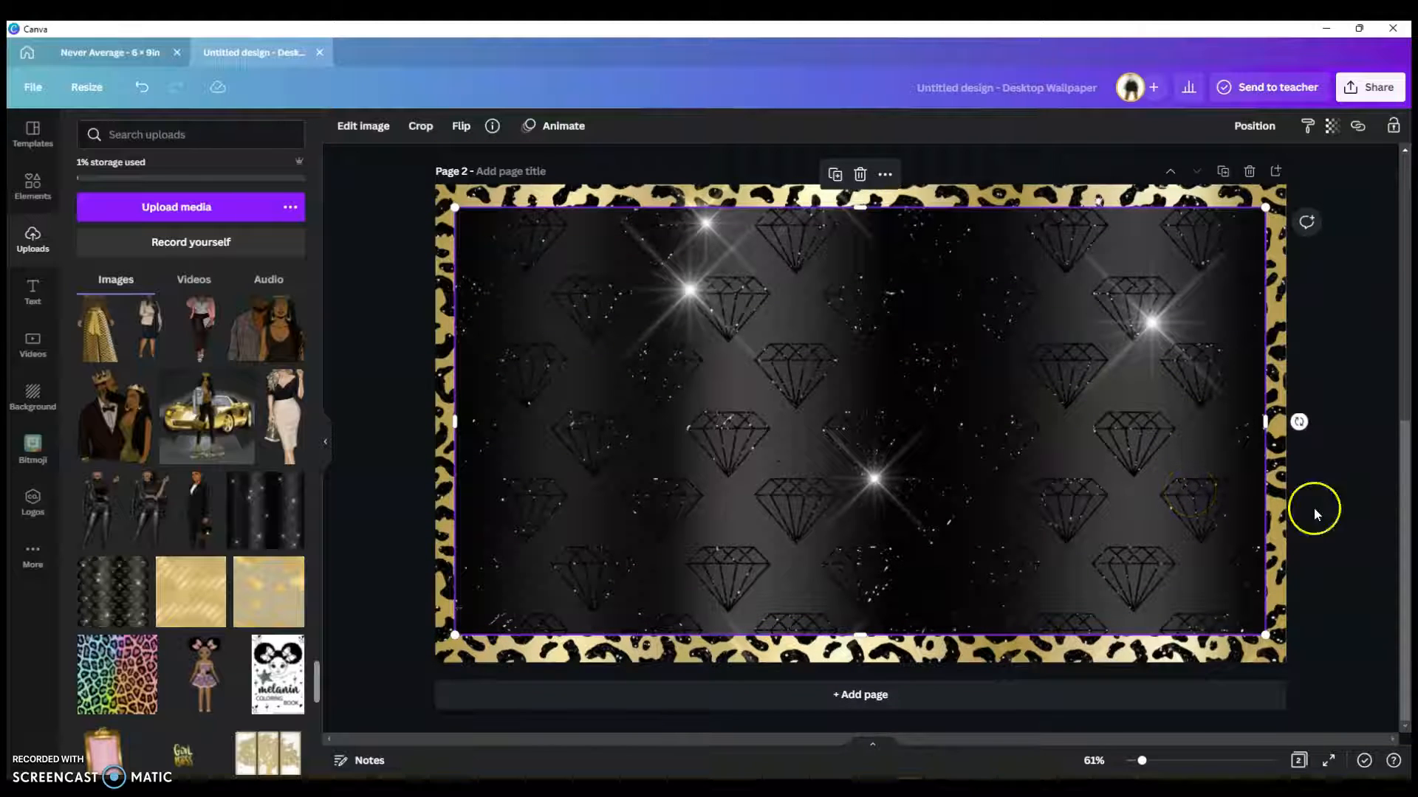
Step: Add the woman-with-gold-car image, enlarge it from both corners, and centre it on the page
left_click(208, 440)
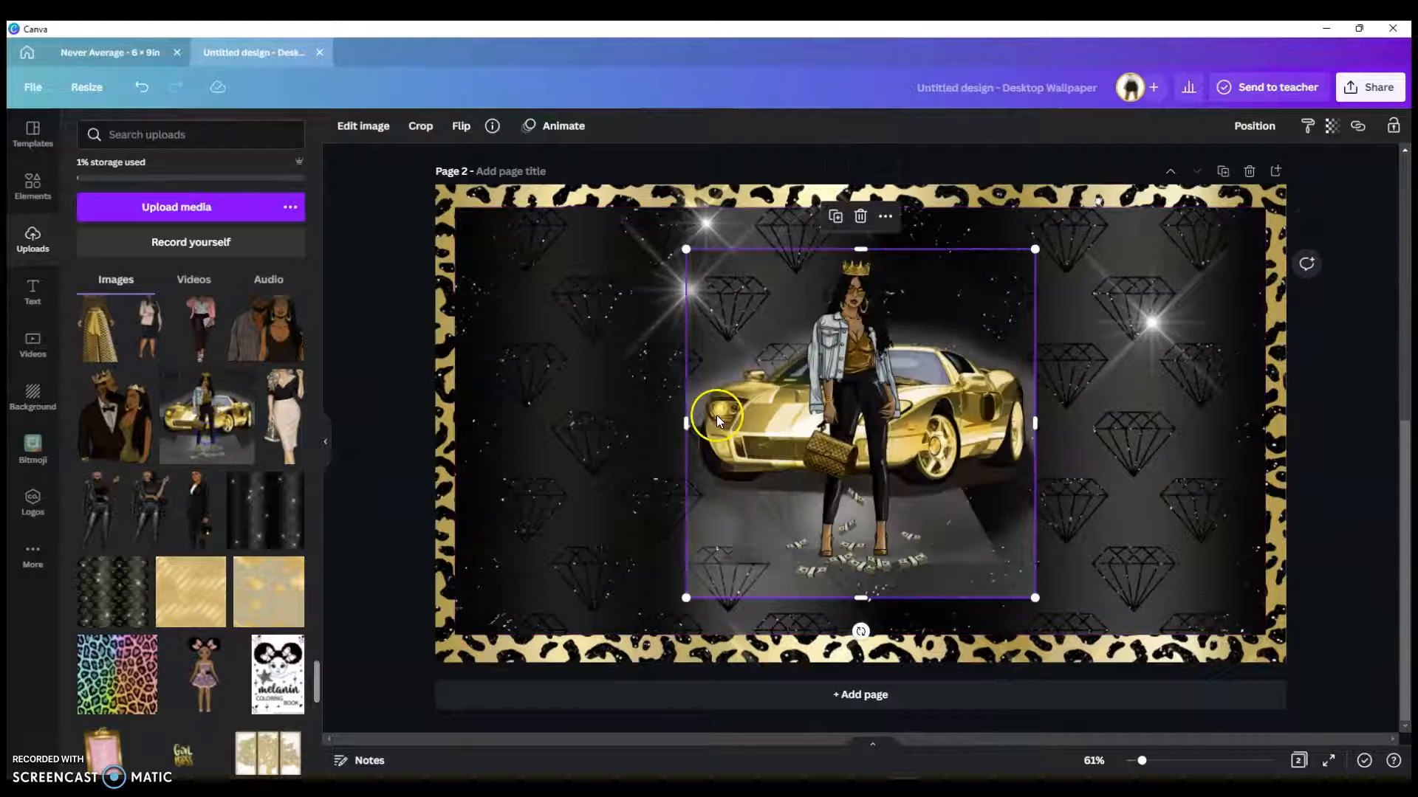
left_click_drag(684, 241, 636, 200)
left_click_drag(1035, 597, 1075, 638)
left_click_drag(980, 448, 983, 442)
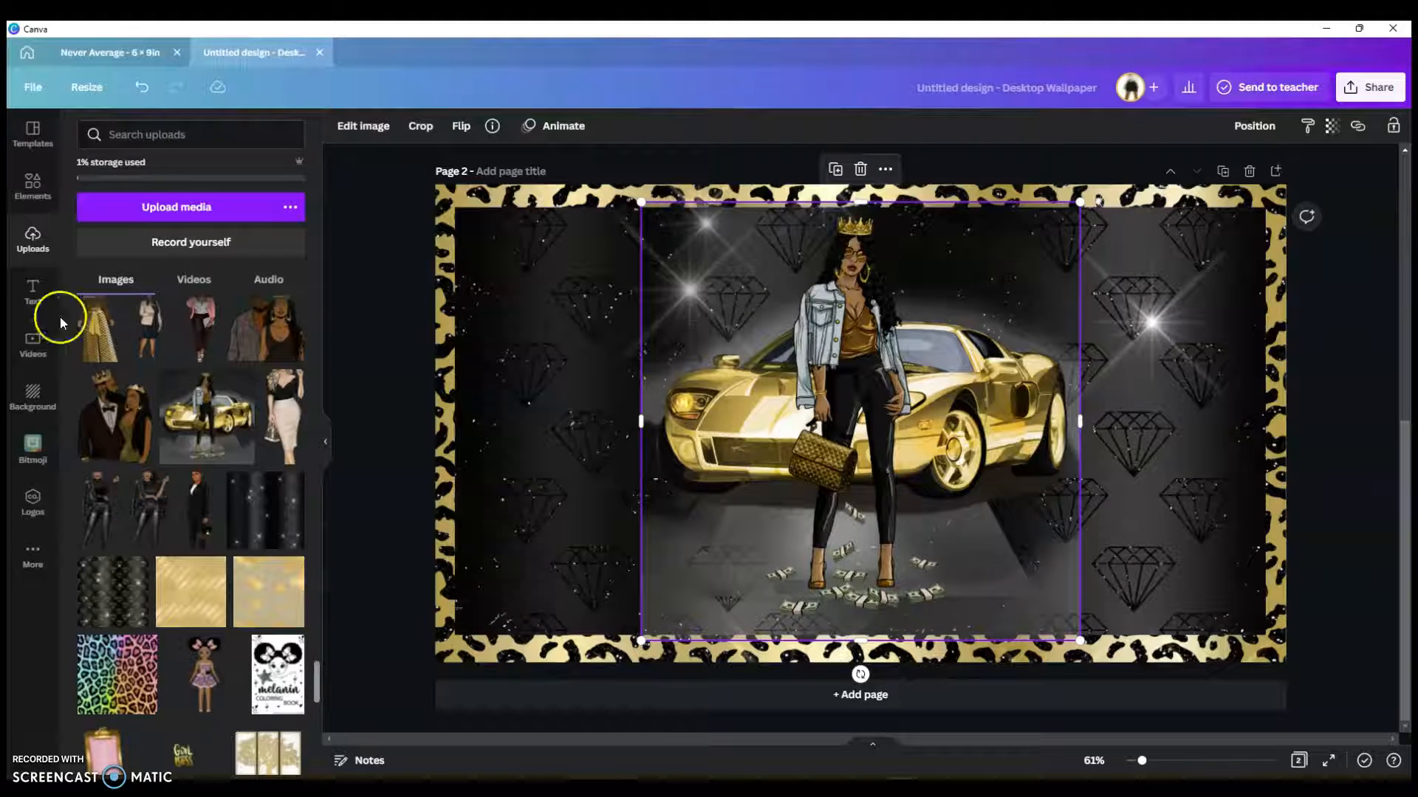
scroll(205, 493, "down", 6)
scroll(209, 499, "down", 10)
scroll(209, 499, "up", 8)
scroll(209, 499, "up", 6)
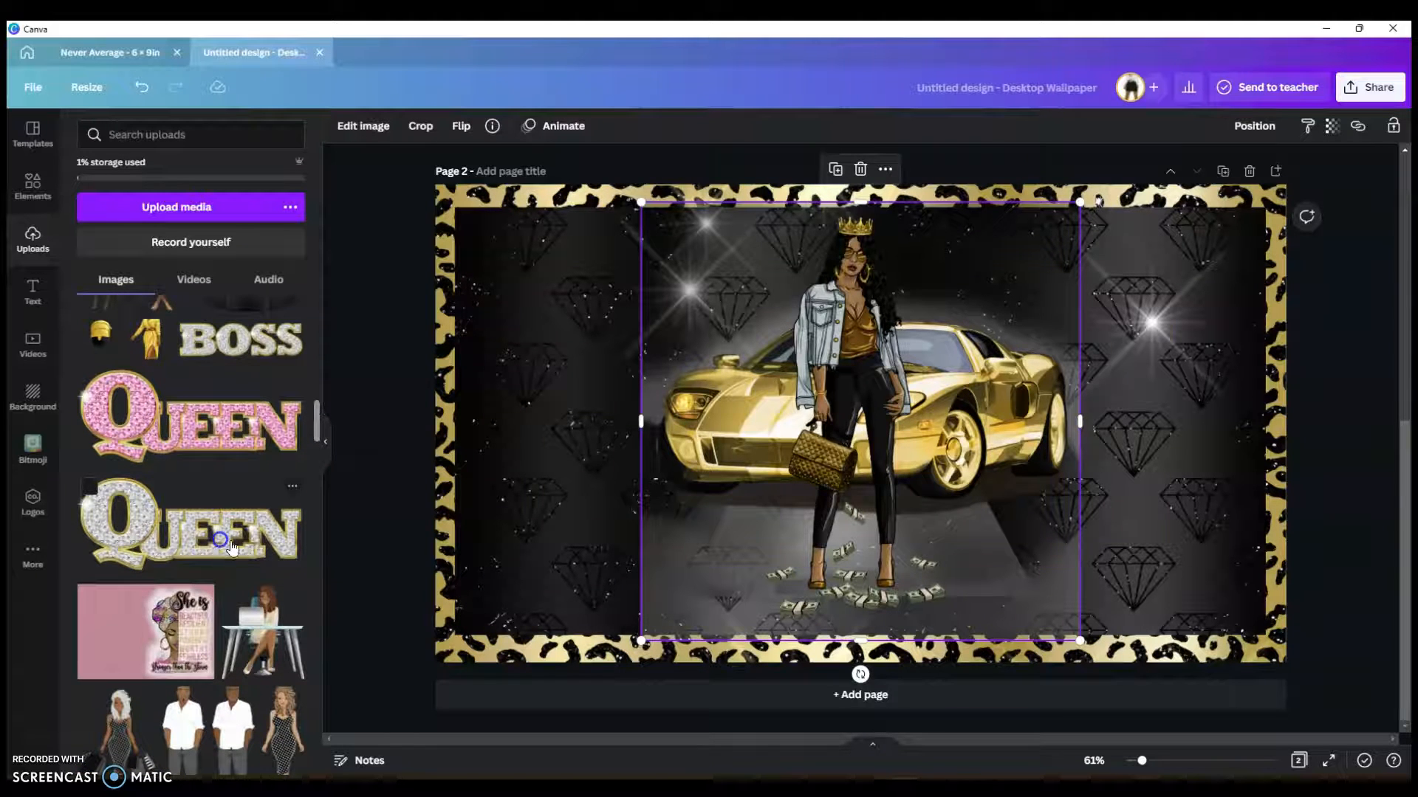
Step: Add the silver QUEEN graphic, shrink it, and move it to the top-left corner
left_click(220, 544)
left_click_drag(1174, 281, 649, 432)
left_click_drag(617, 540, 548, 245)
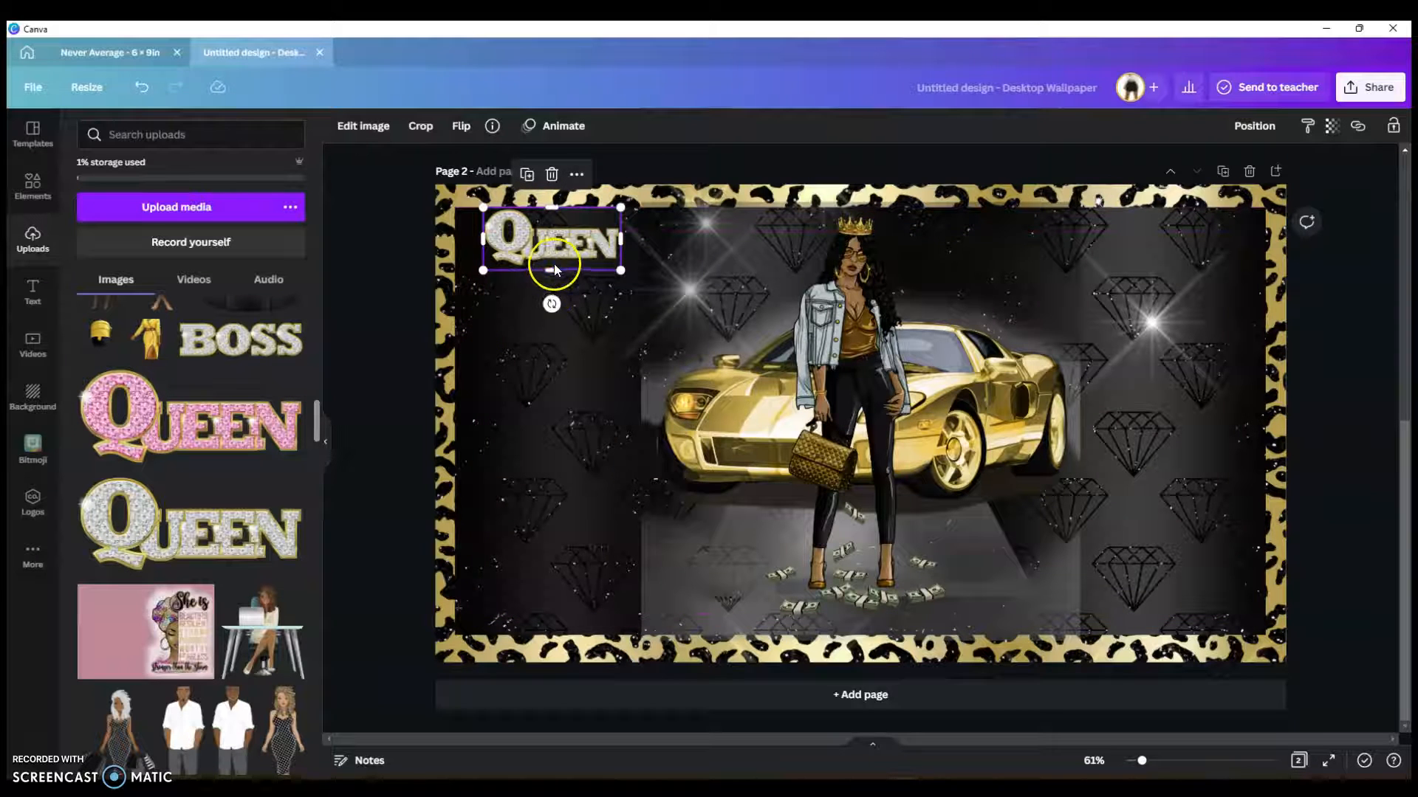
Step: Place a copy of QUEEN in the bottom-right corner and nudge the top-left one slightly
right_click(550, 260)
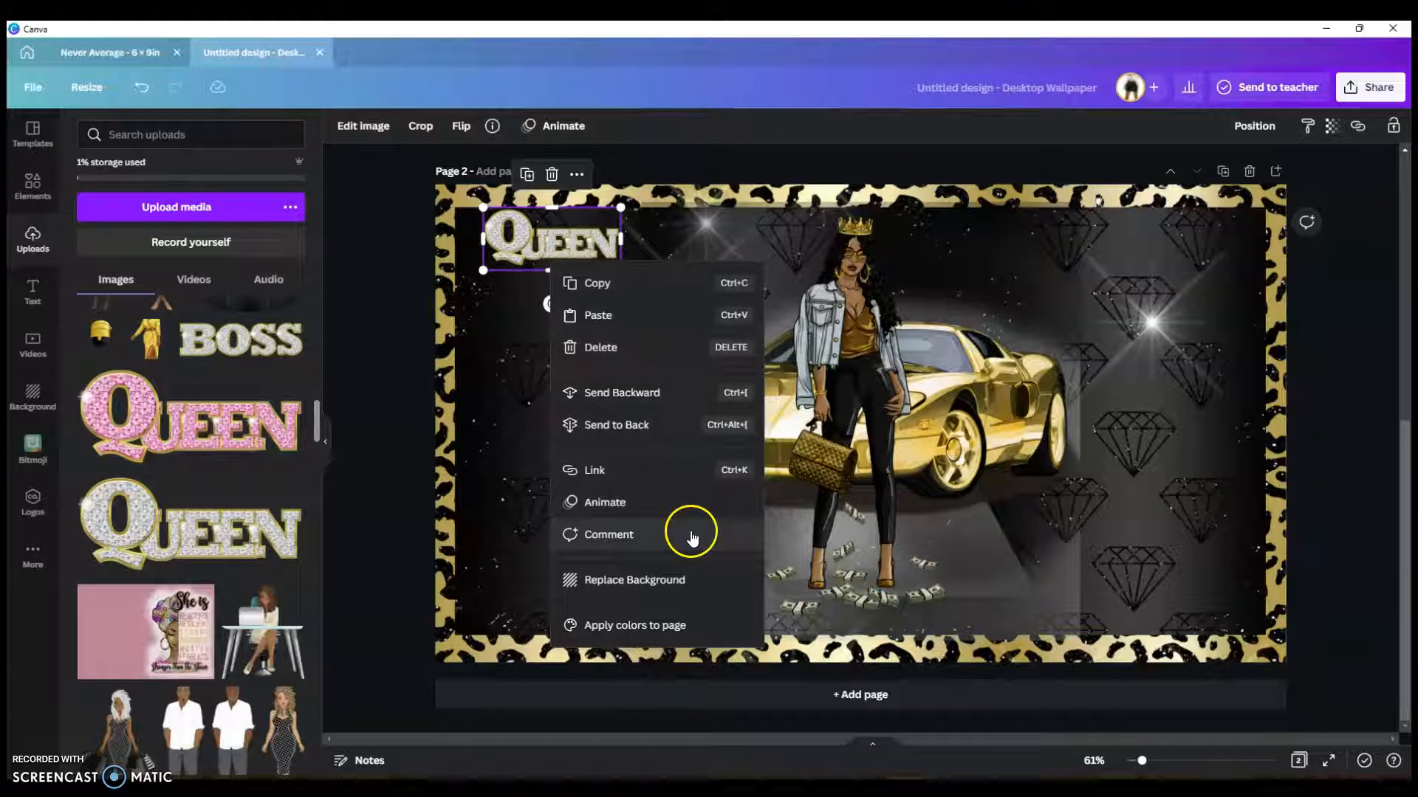
left_click(543, 244)
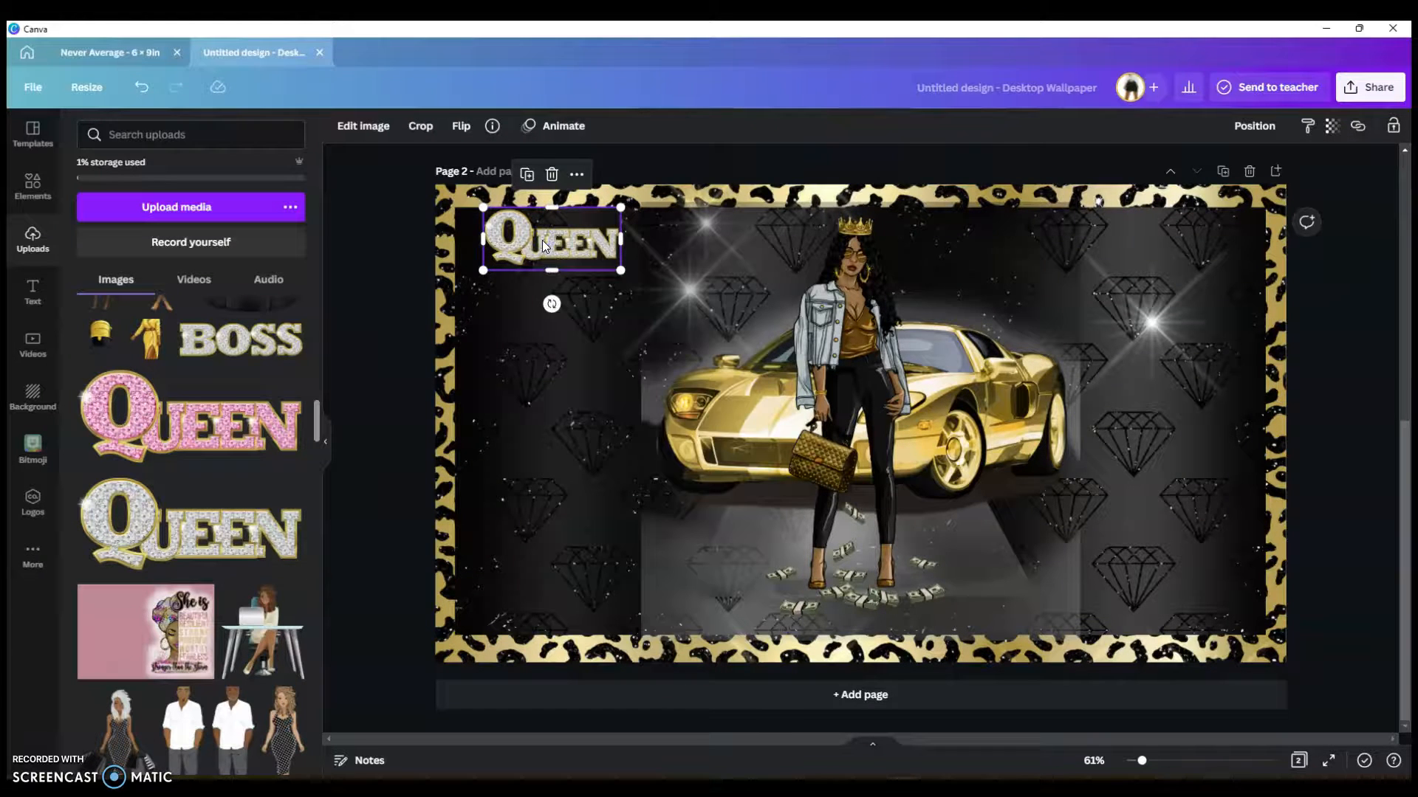
left_click_drag(542, 240, 1185, 619)
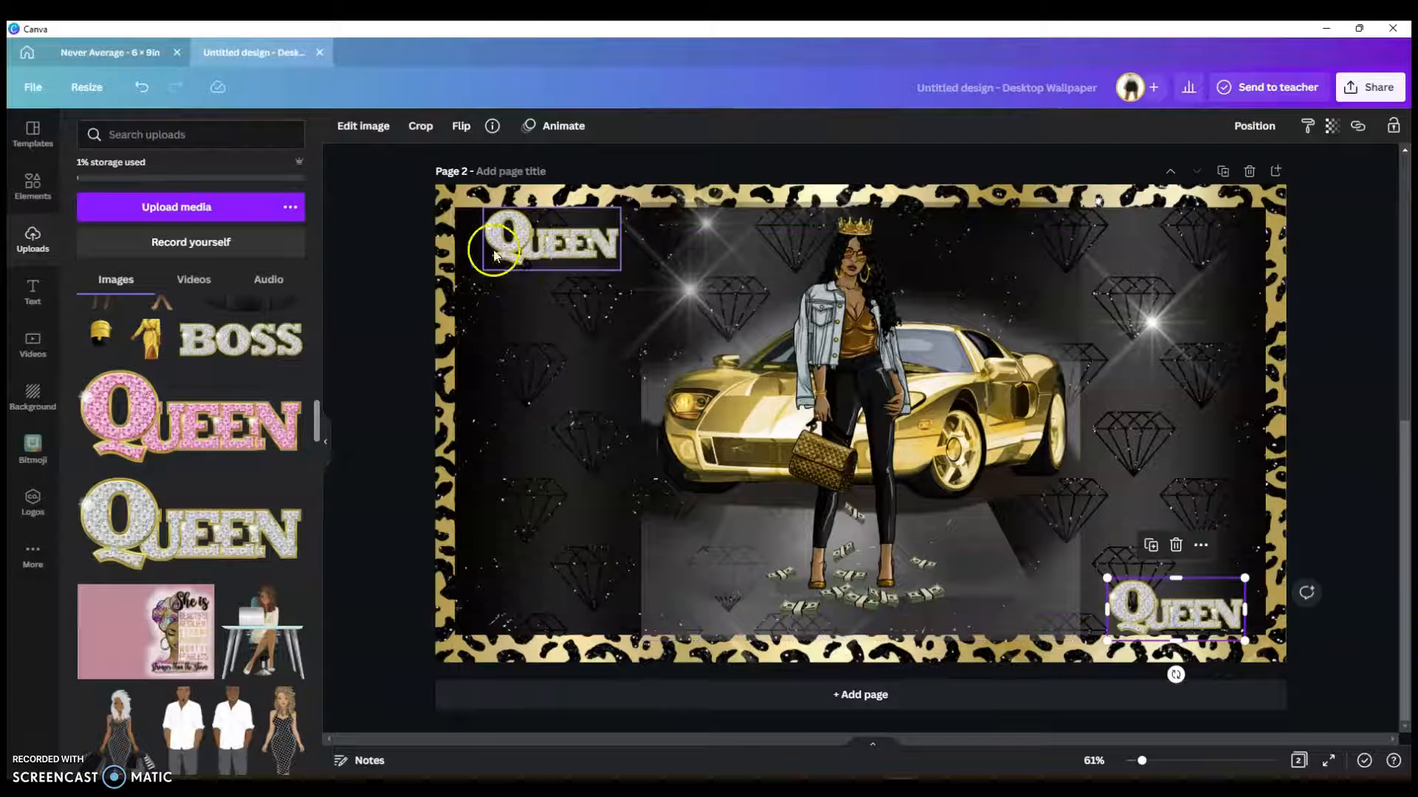
left_click_drag(526, 256, 525, 252)
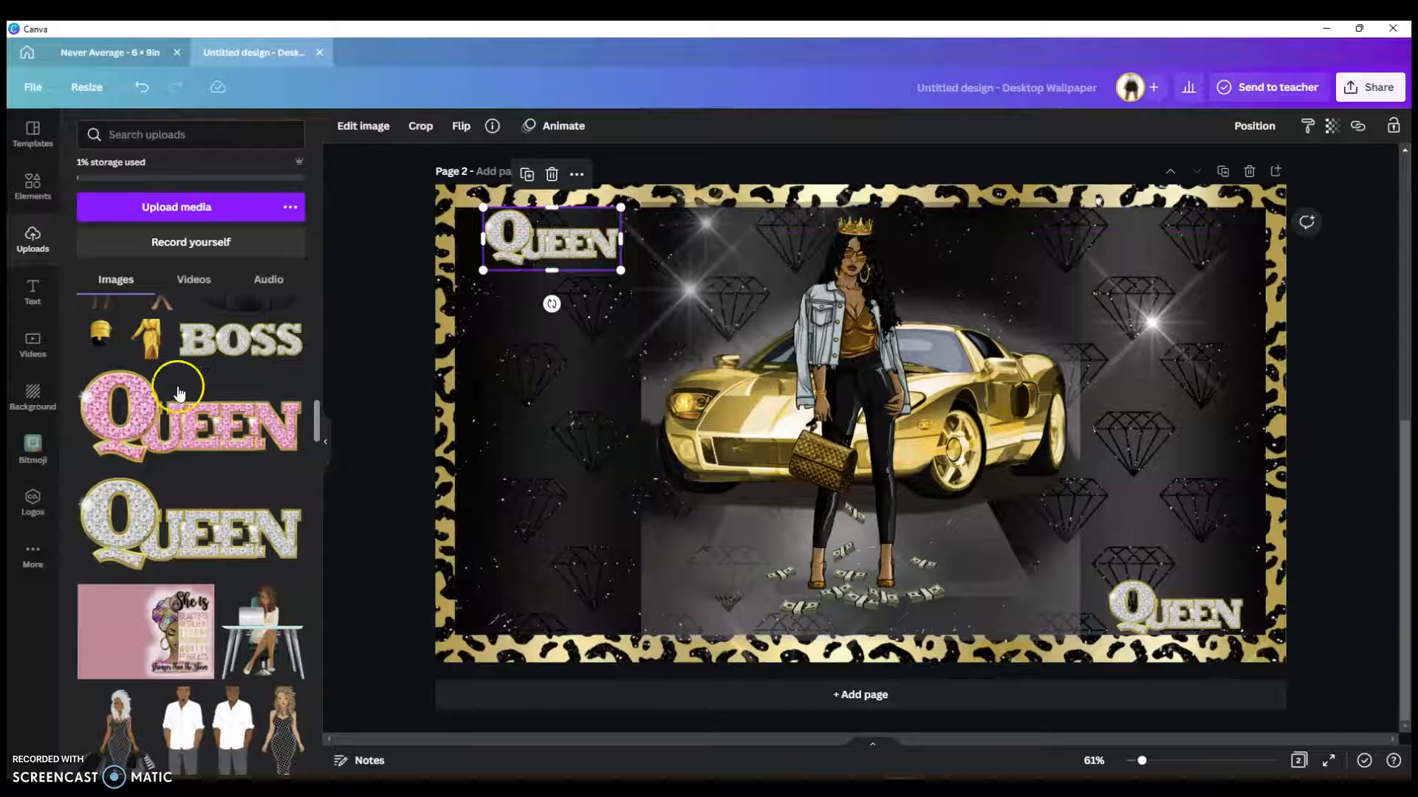
Step: Drag the glitter BOSS graphic onto the gold car's front, shrink it and nudge it into place
scroll(171, 401, "up", 3)
scroll(231, 459, "down", 2)
left_click_drag(236, 417, 748, 450)
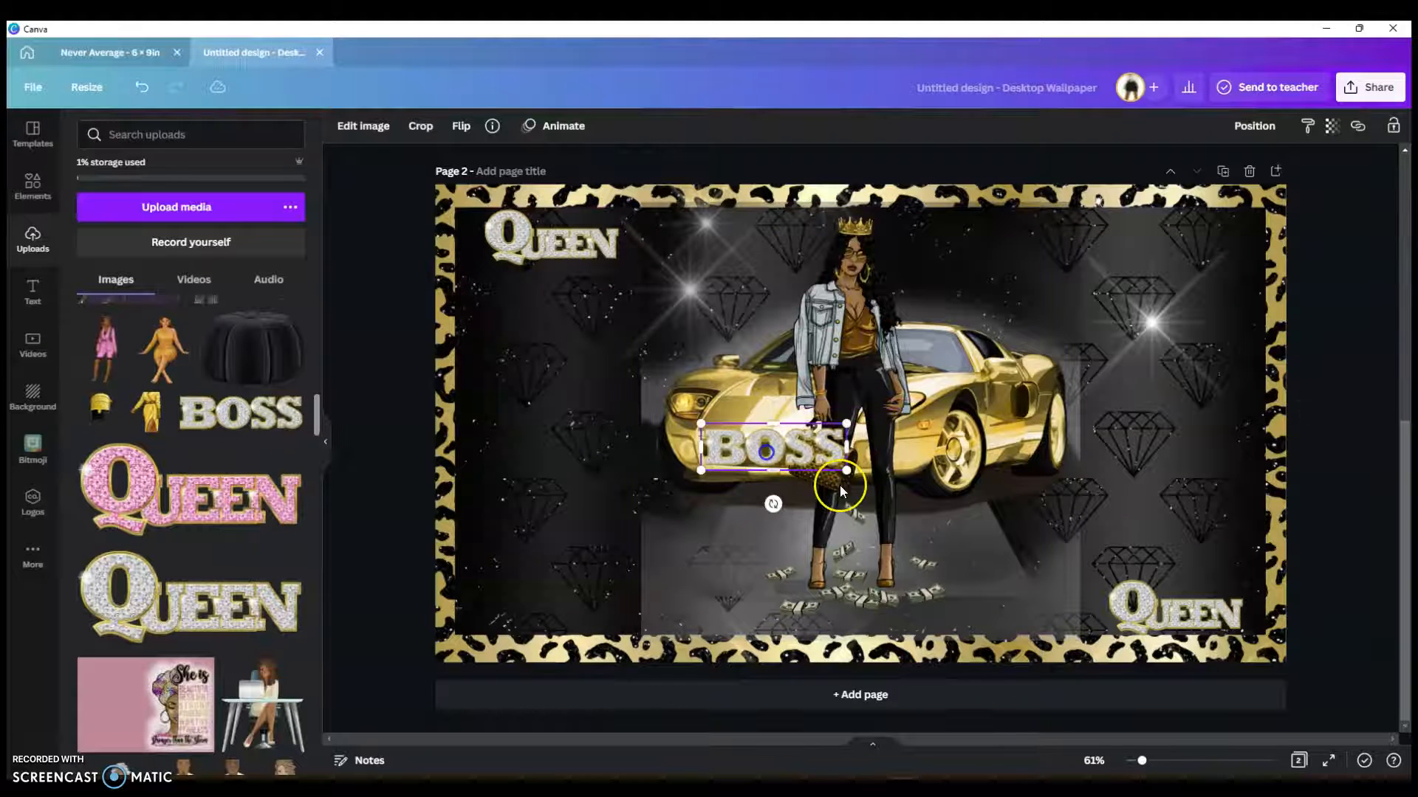
left_click_drag(848, 473, 725, 441)
left_click(747, 449)
left_click_drag(731, 453, 732, 456)
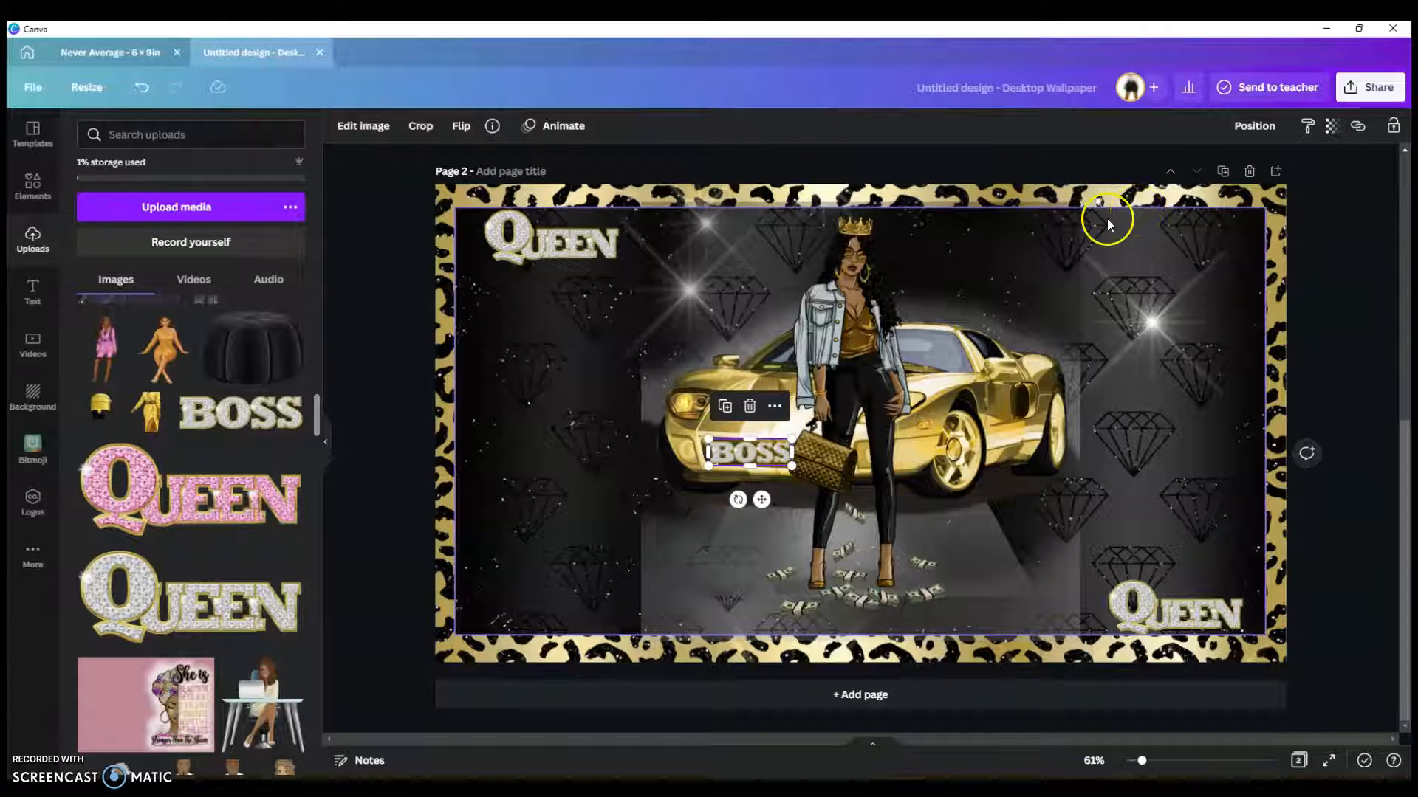
left_click(1148, 196)
left_click(947, 249)
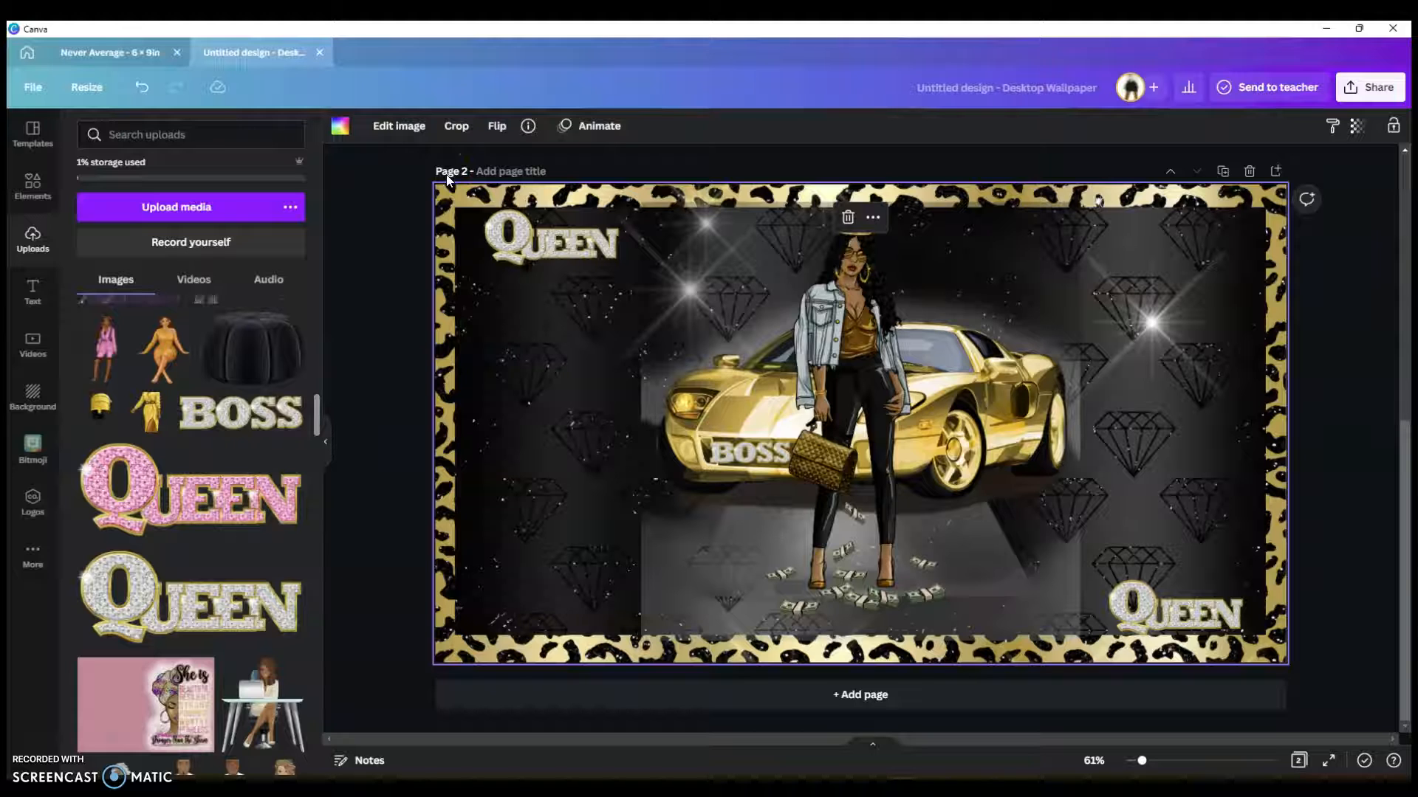
Step: Return to the Canva home page and start a new blank desktop wallpaper design
left_click(30, 53)
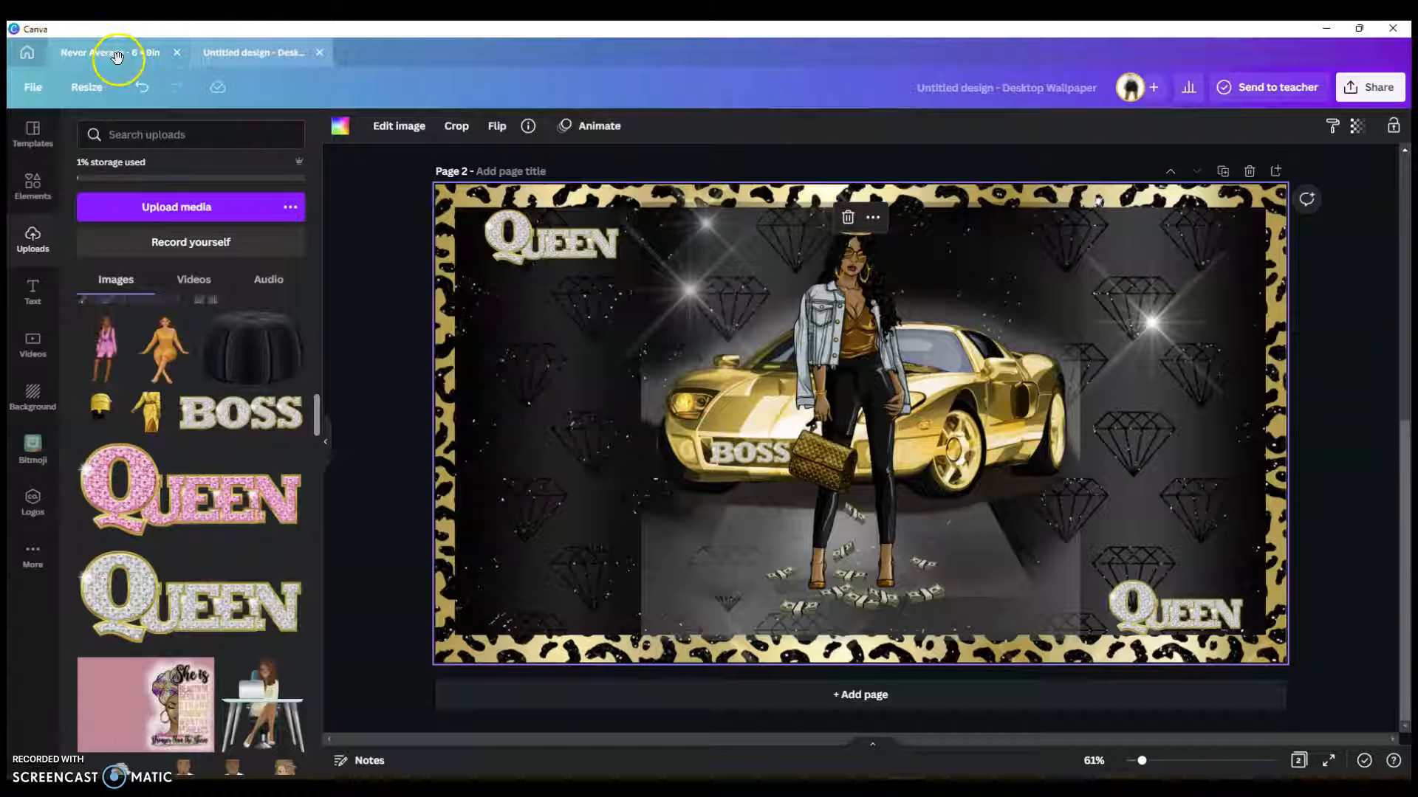
left_click(156, 63)
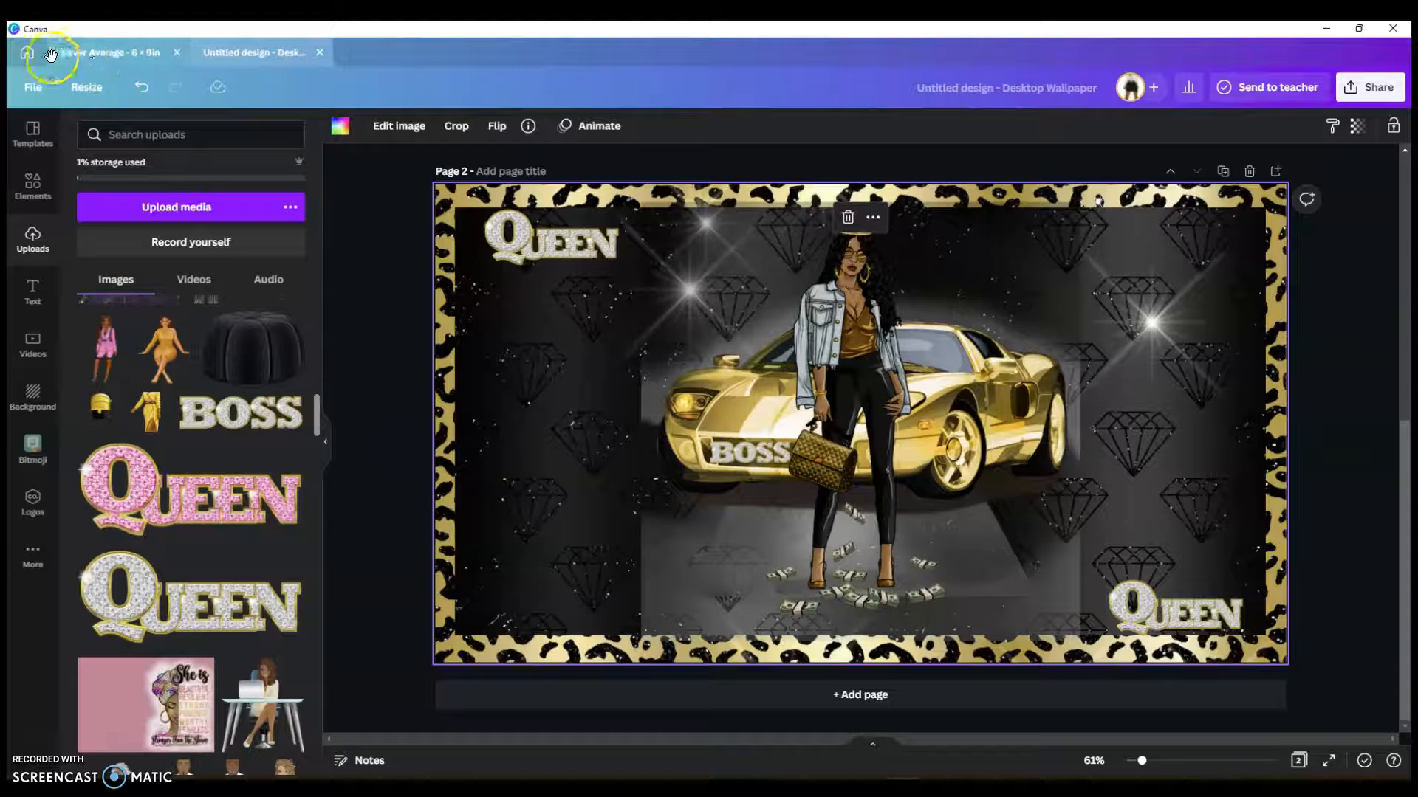
left_click(27, 52)
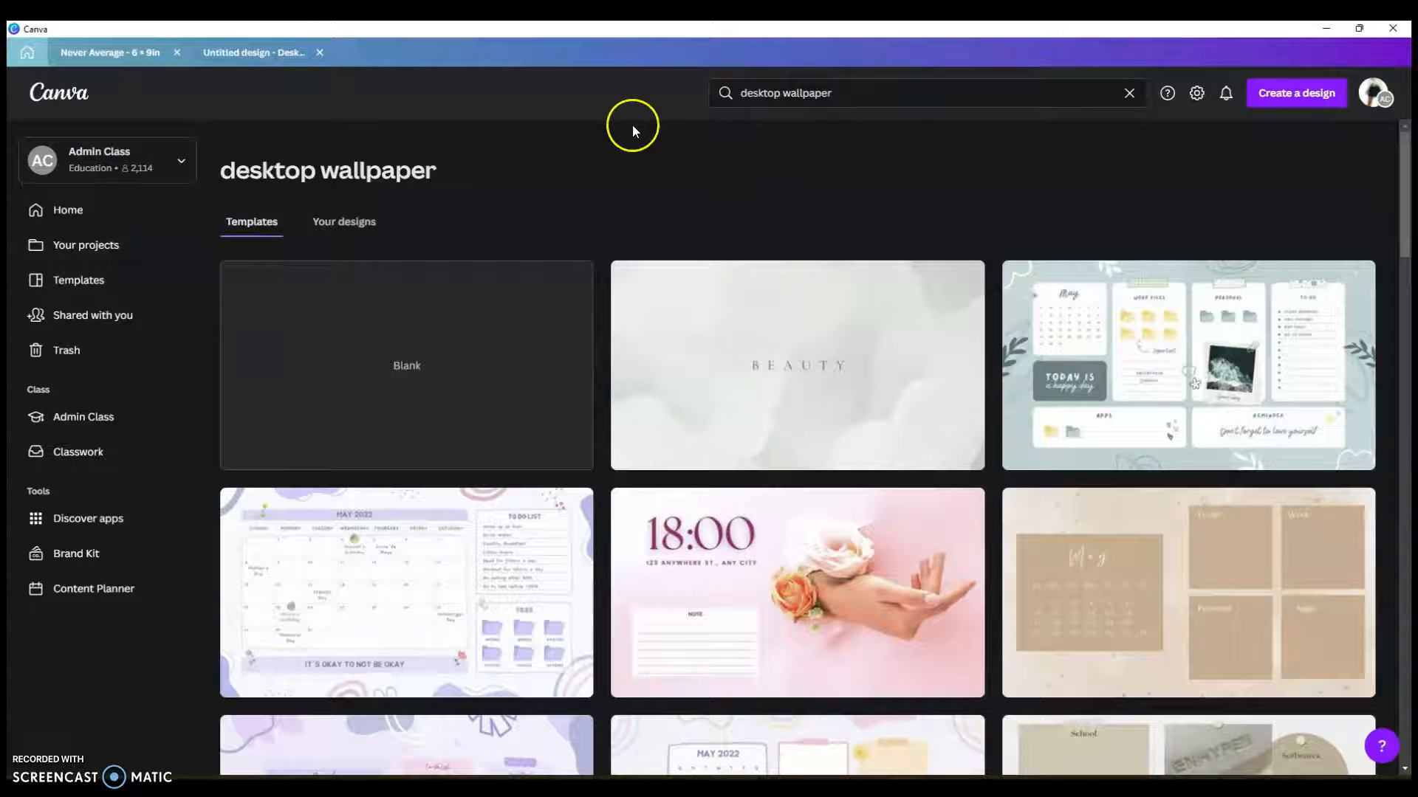
left_click(432, 350)
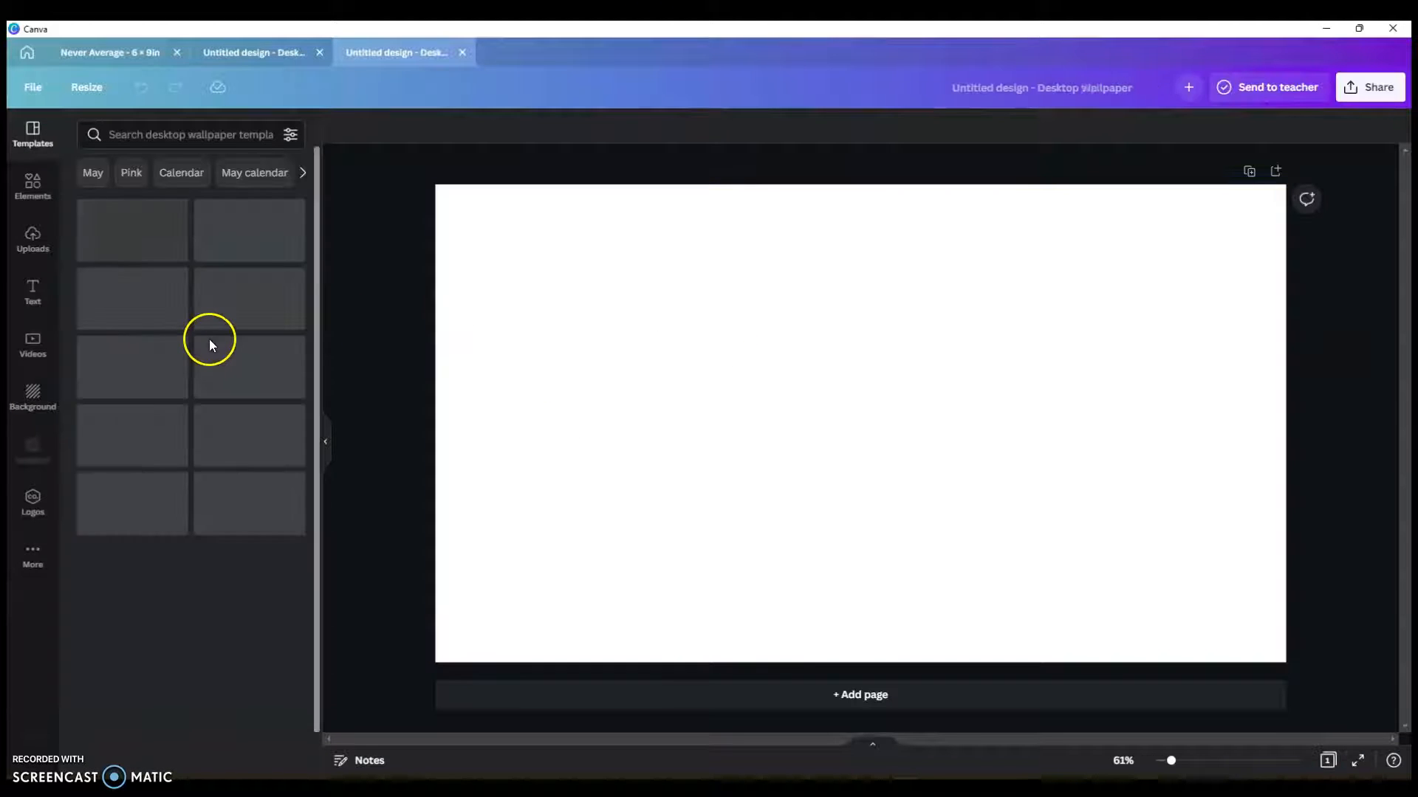
Step: Fill the new page with the gold leopard-print image from Uploads
scroll(110, 290, "down", 2)
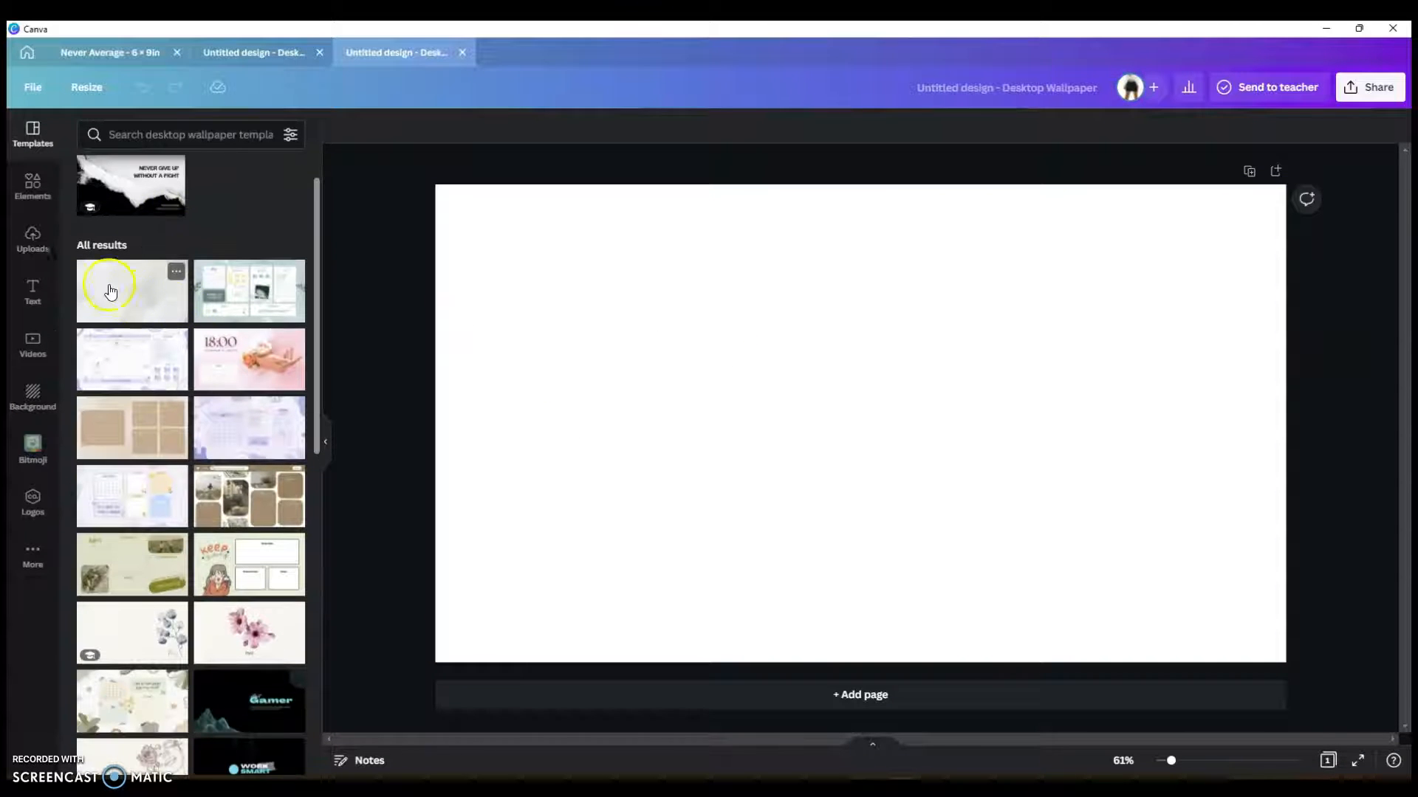
left_click(46, 233)
scroll(177, 451, "down", 1)
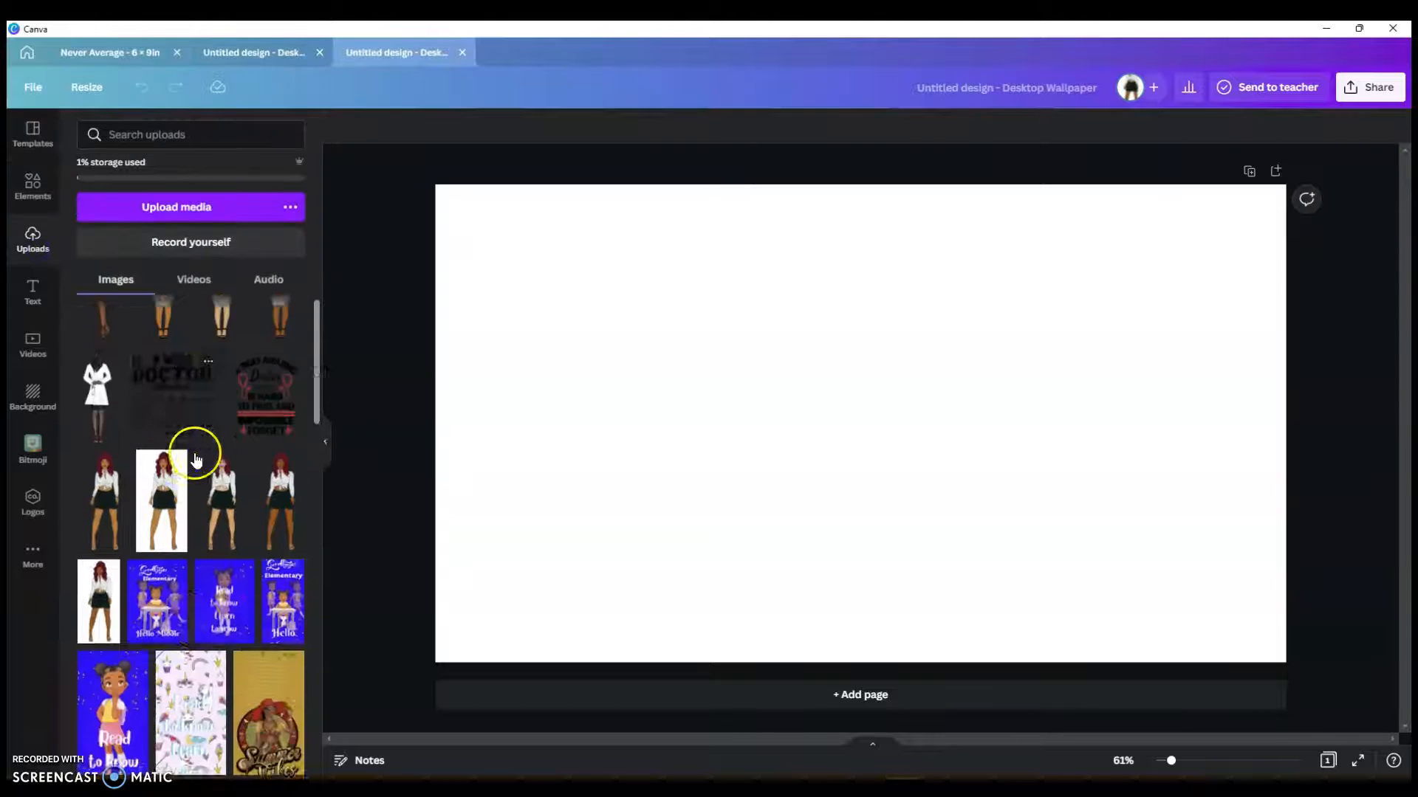
scroll(196, 458, "down", 20)
scroll(195, 454, "down", 20)
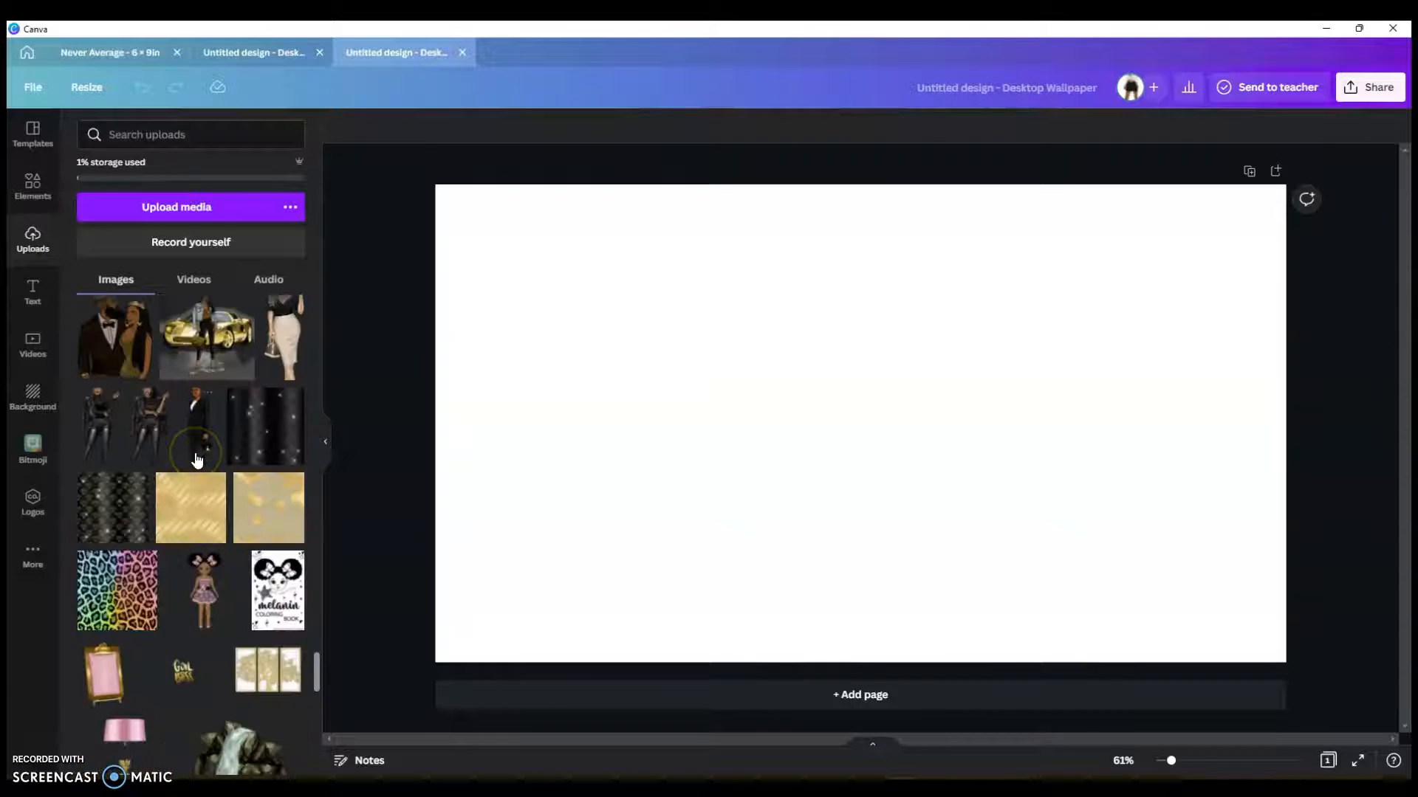
scroll(197, 459, "up", 5)
left_click_drag(193, 495, 468, 355)
scroll(214, 607, "down", 5)
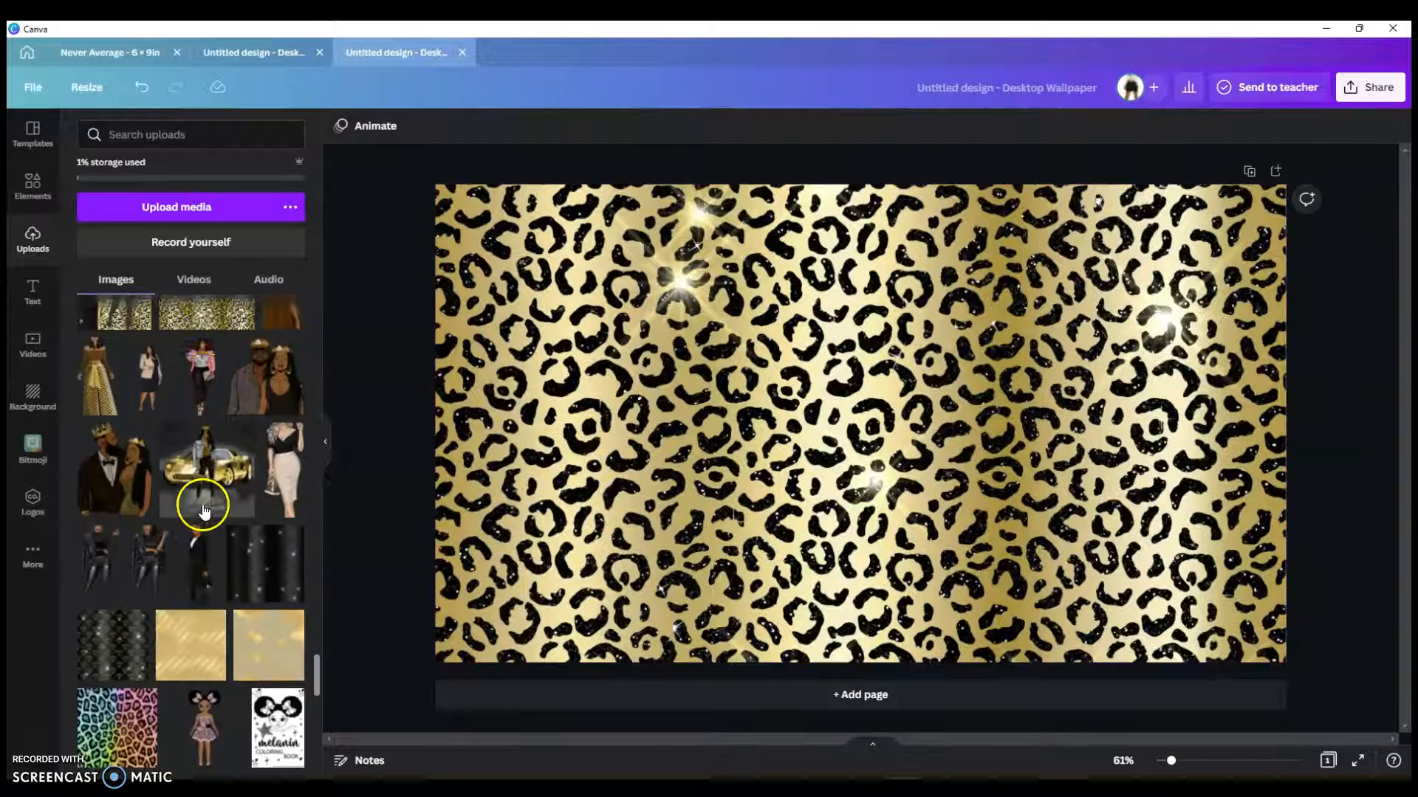
Step: Stretch the diamond sparkle image across the page, add the gold diamond pattern, and delete the dark glitter image
left_click(264, 428)
left_click_drag(681, 424, 465, 425)
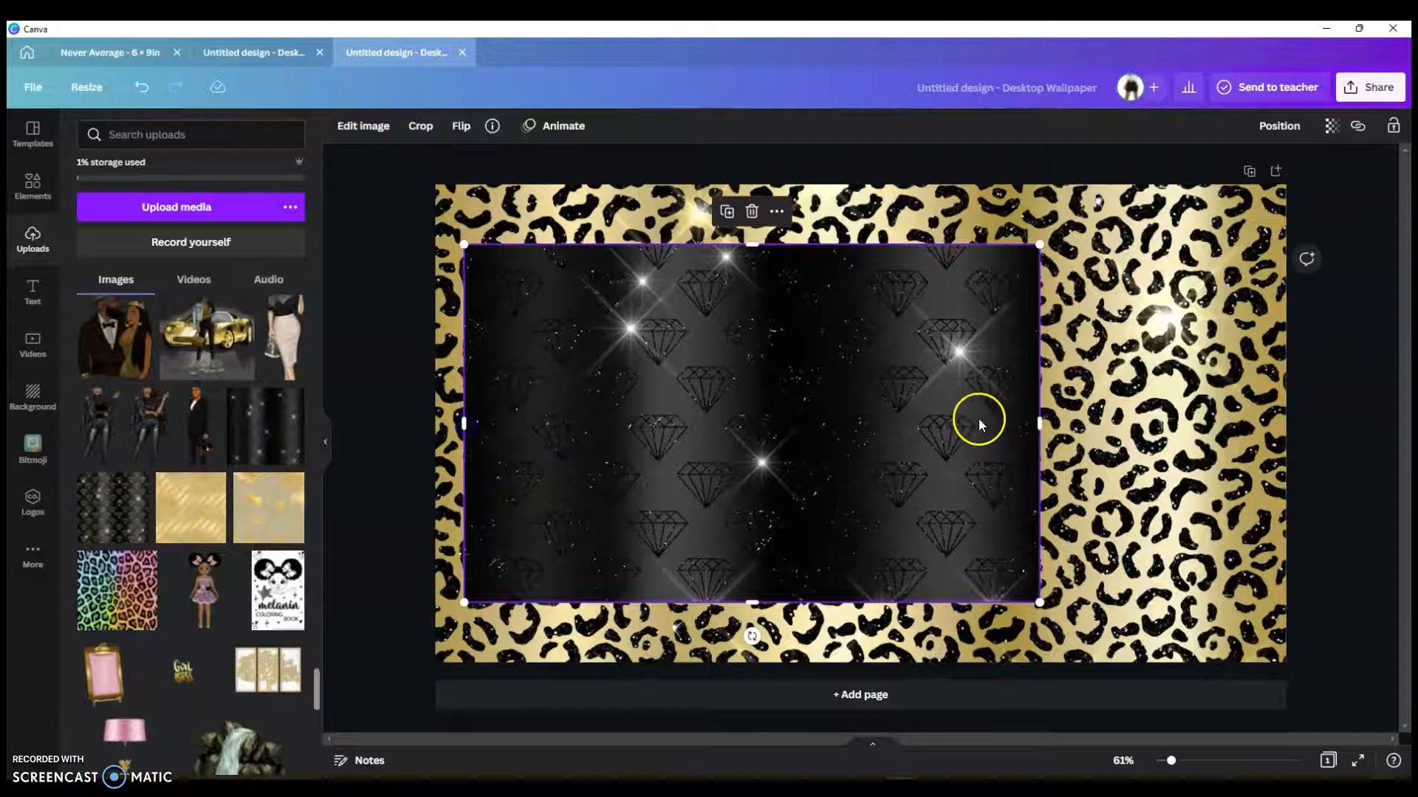
left_click_drag(1038, 422, 1275, 423)
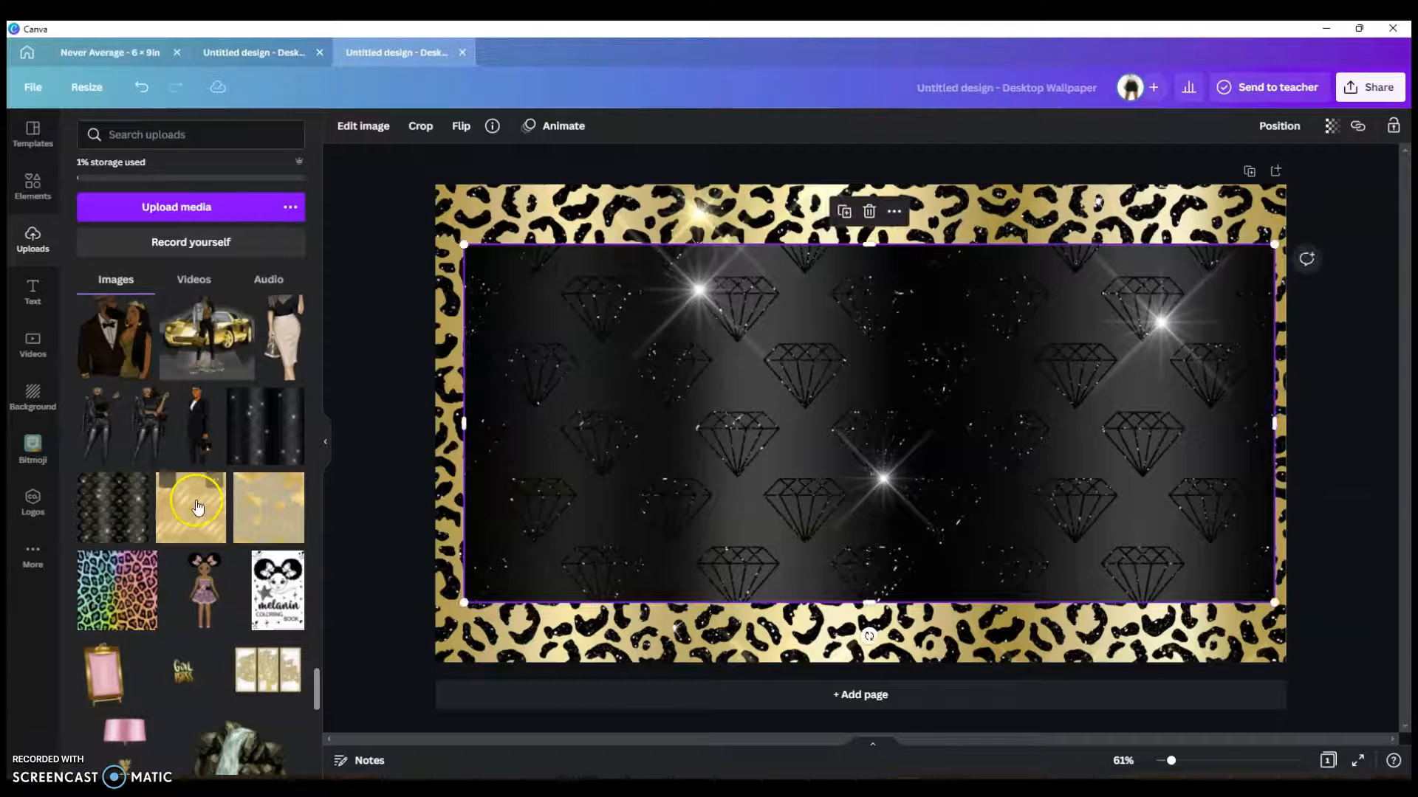
left_click_drag(120, 497, 451, 249)
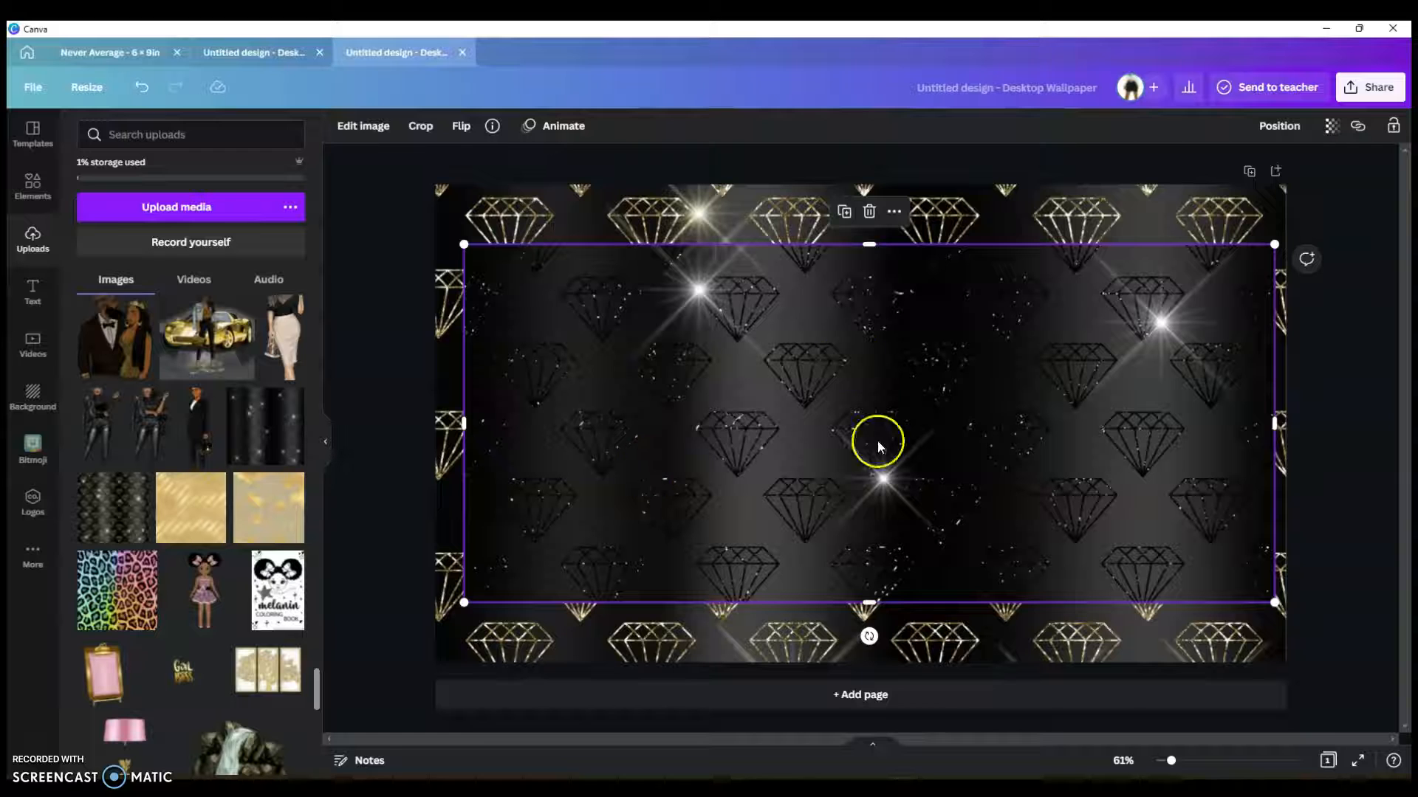
key("Delete")
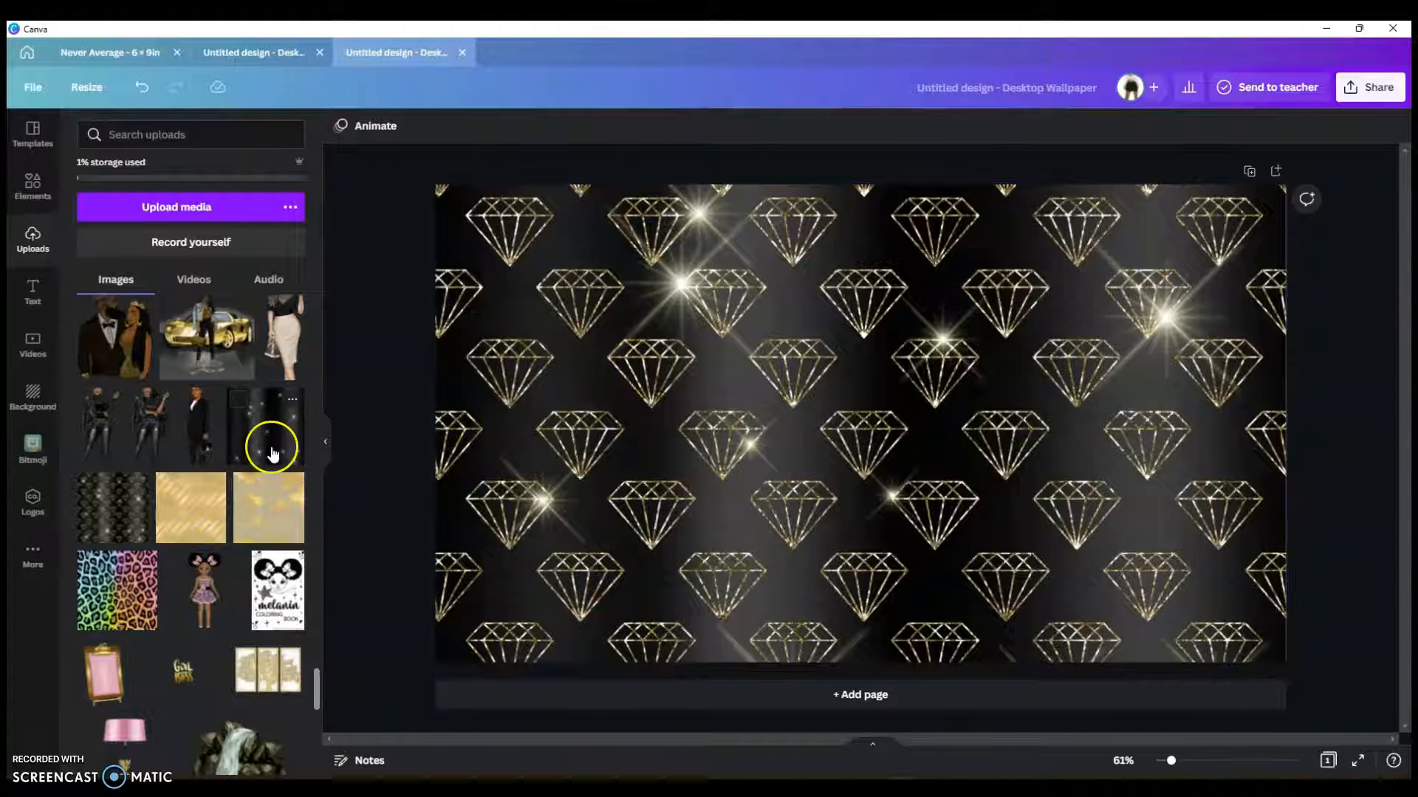
Step: Add the gold chevron panel and centre it on the diamond background
scroll(269, 443, "down", 4)
scroll(249, 447, "up", 4)
scroll(247, 448, "up", 2)
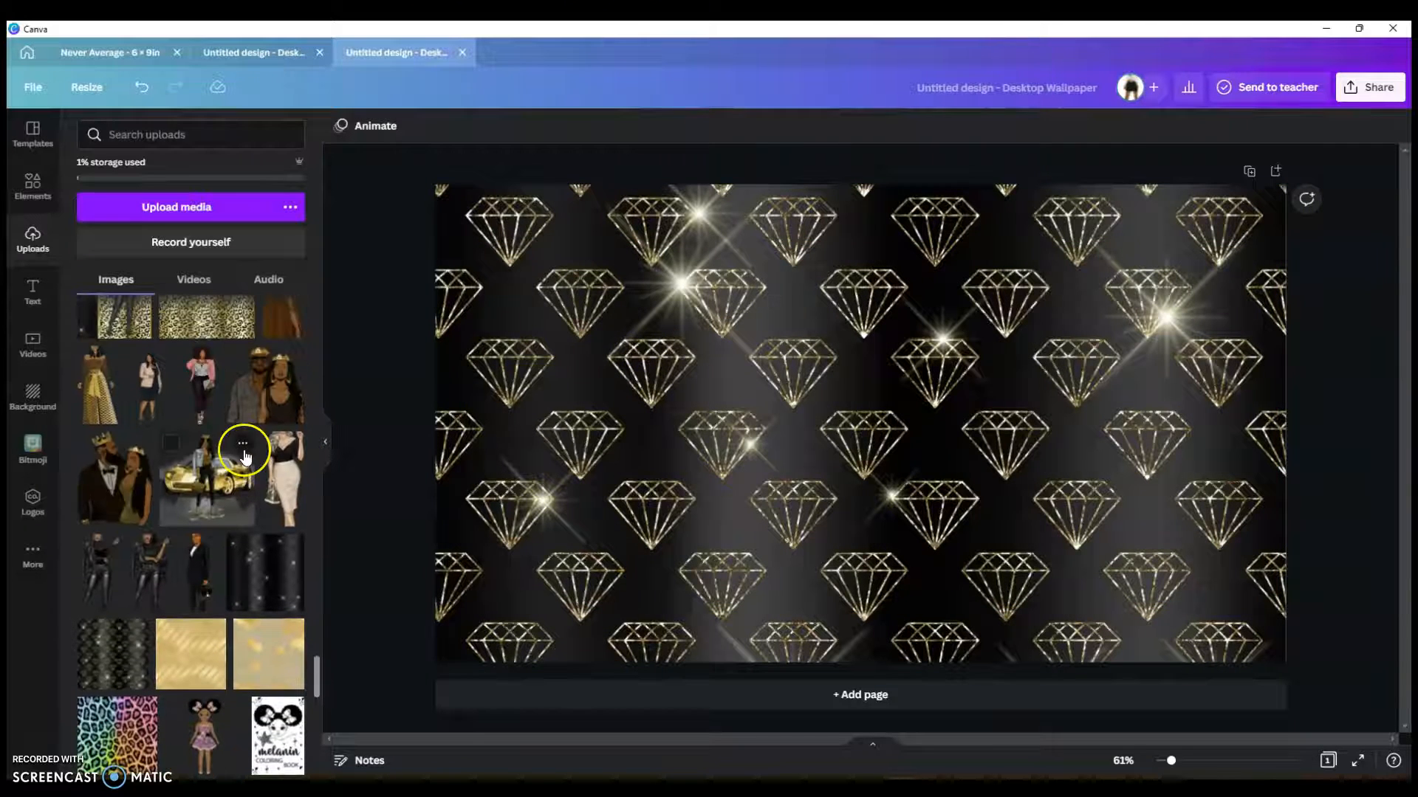
scroll(244, 451, "up", 3)
left_click(122, 444)
left_click_drag(814, 421, 787, 383)
left_click_drag(842, 558, 869, 578)
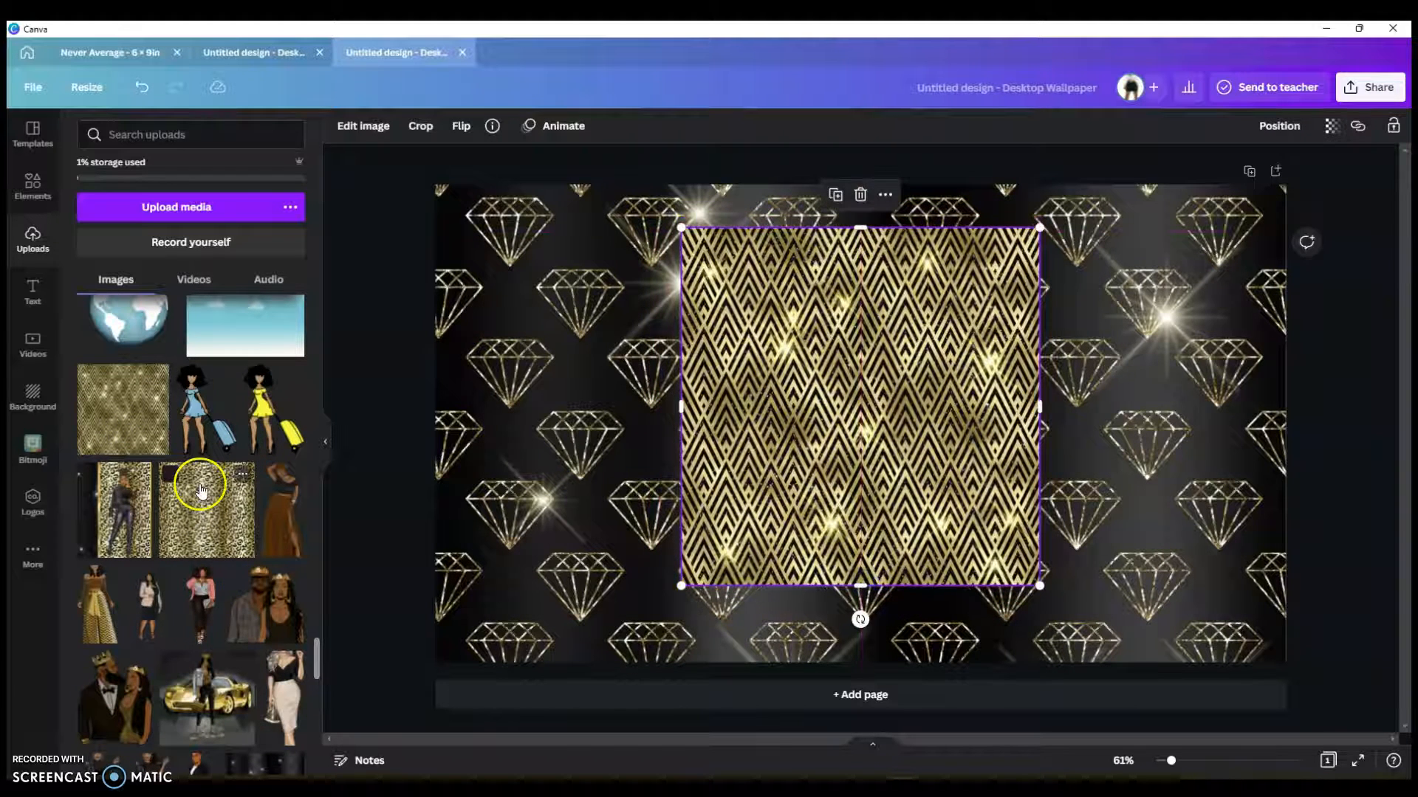
Step: Place the woman with the gold car on the chevron panel, then return to the finished Queen/Boss design
scroll(200, 502, "down", 2)
left_click(198, 540)
left_click_drag(862, 420, 865, 401)
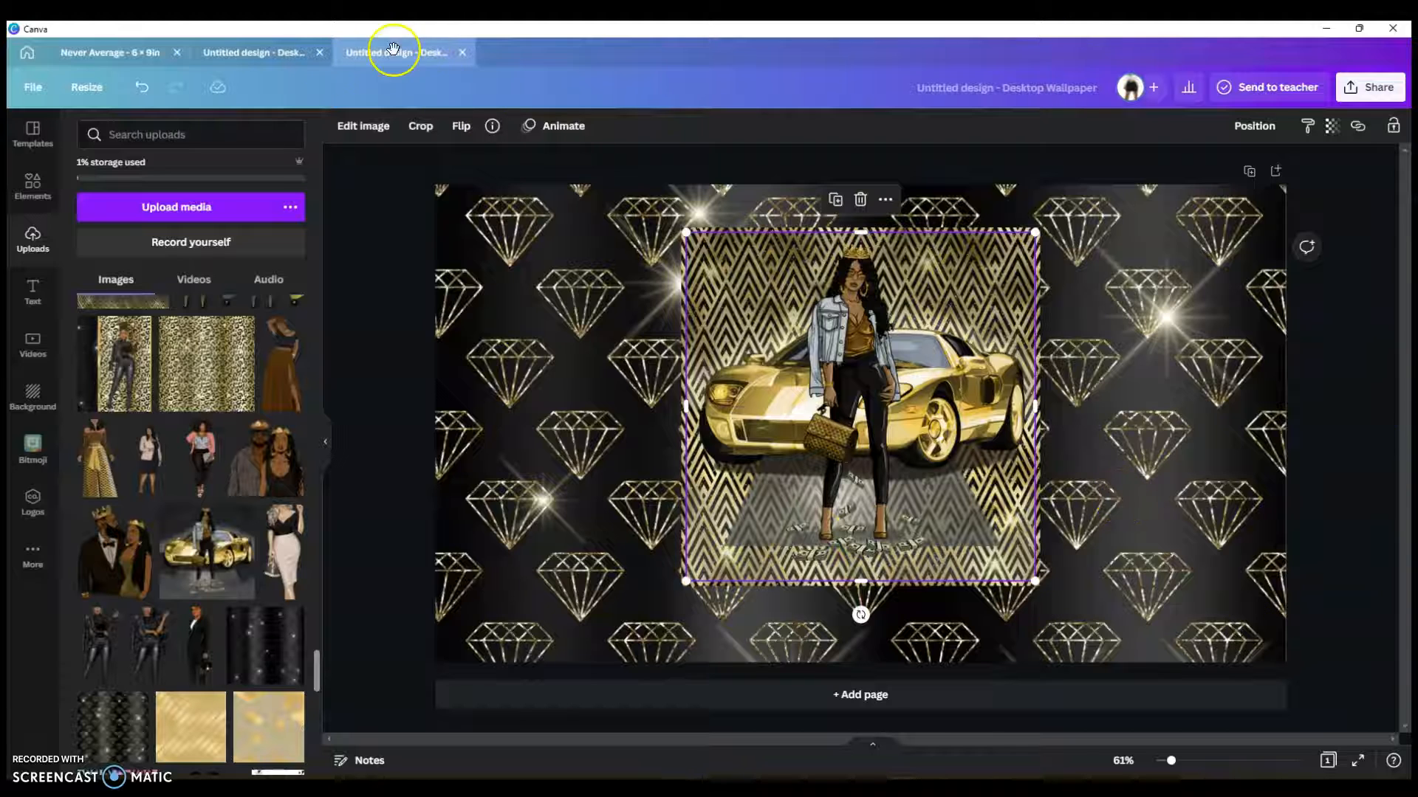
left_click(242, 56)
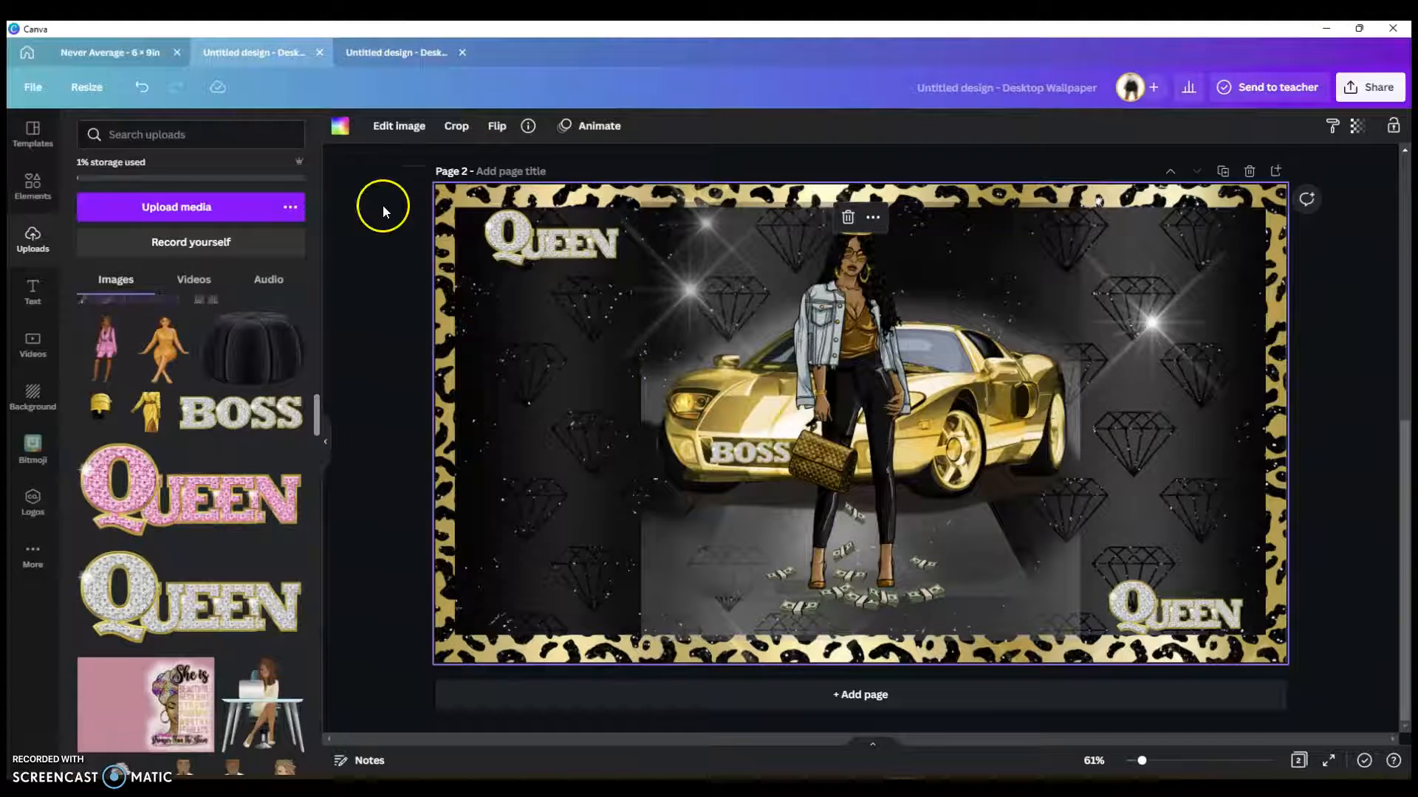
Step: From Share > Download, choose JPG, limit the pages to Page 2 only, and start the download
left_click(1362, 96)
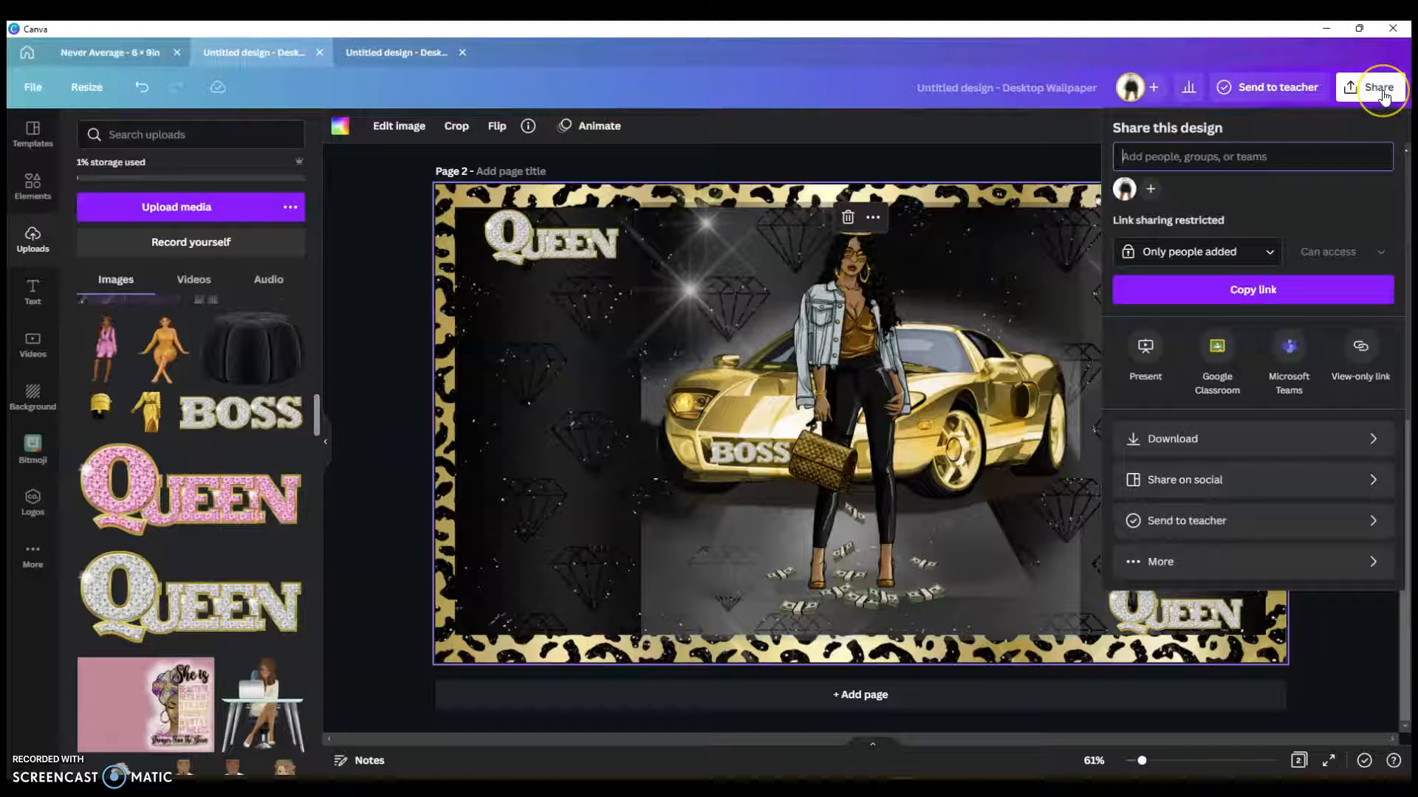
left_click(1371, 443)
left_click(1324, 186)
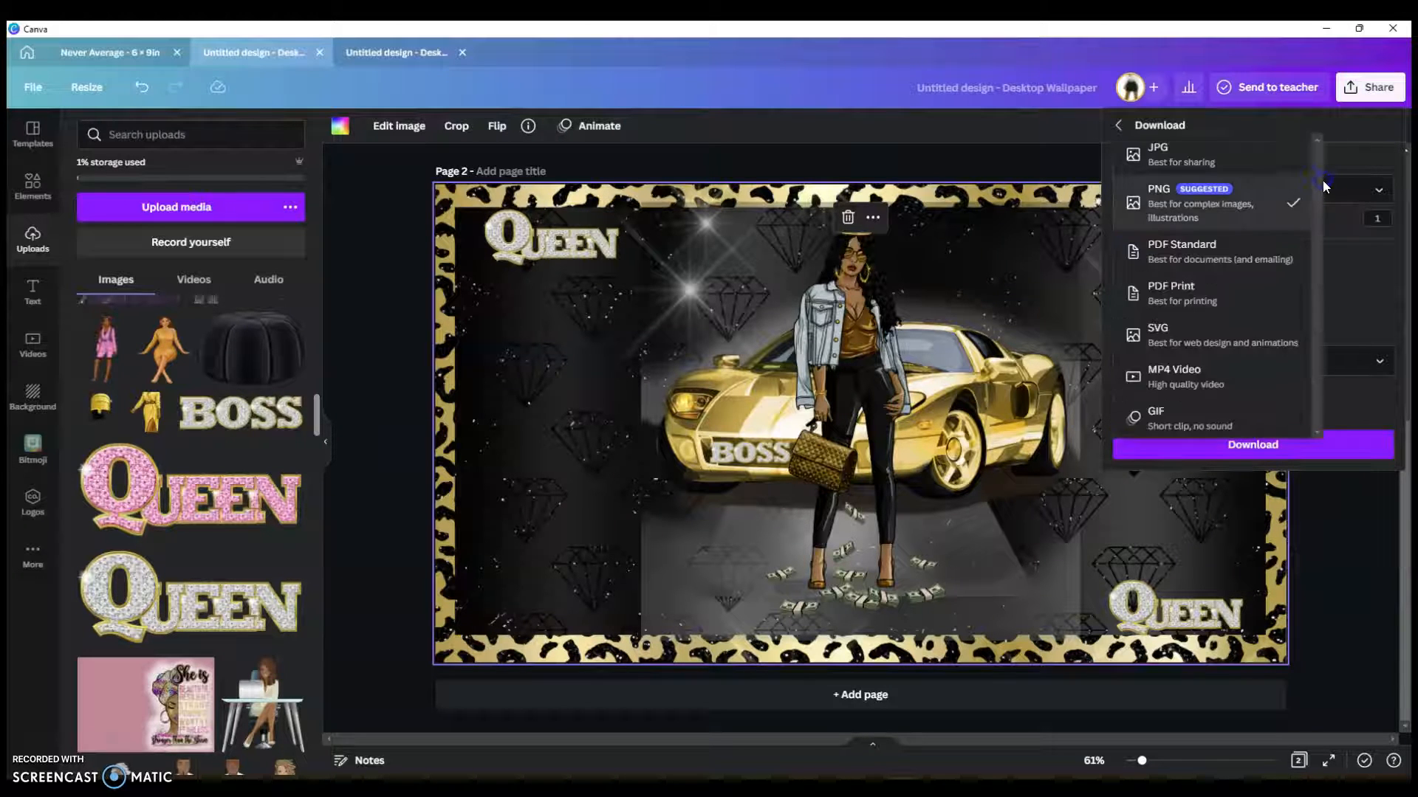
left_click(1218, 155)
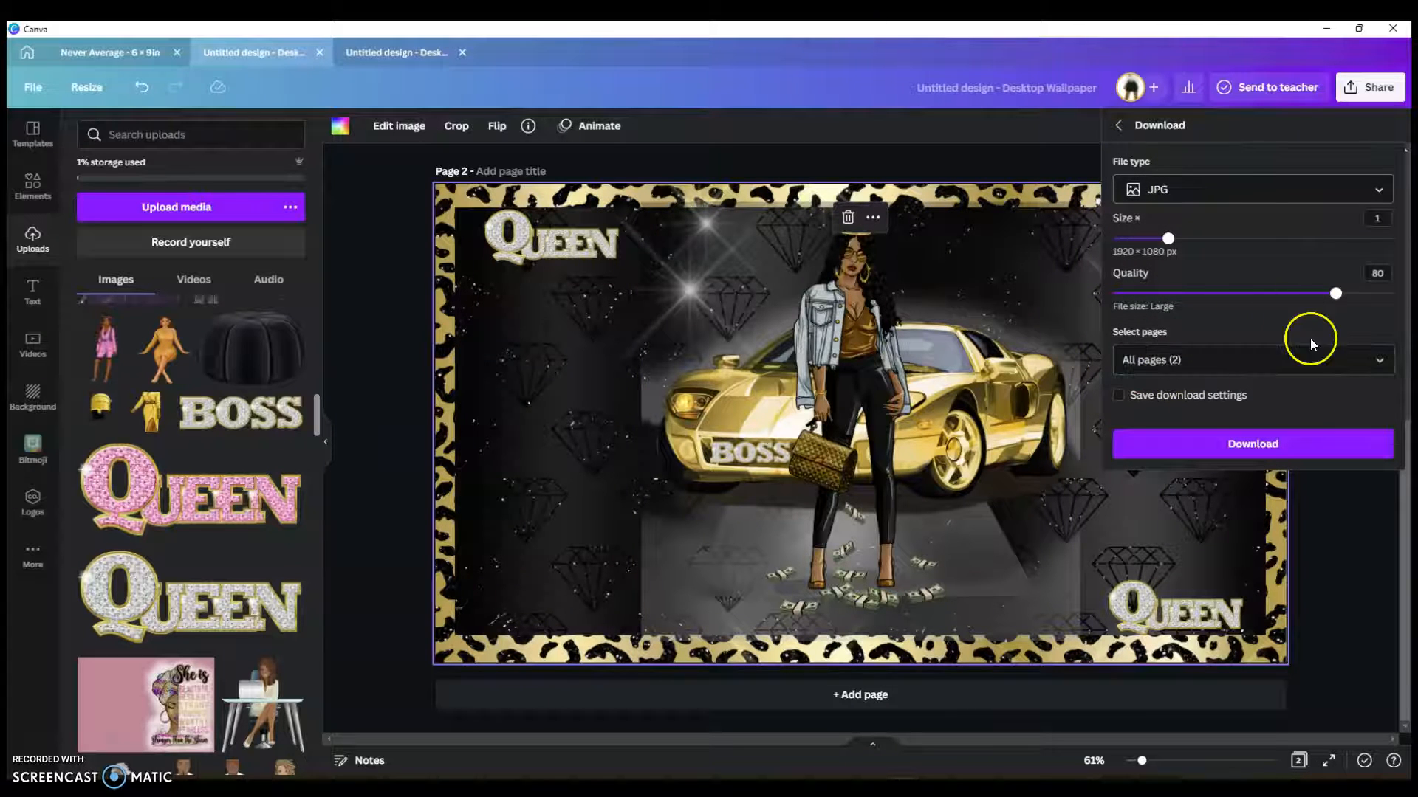
left_click(1378, 362)
left_click(1377, 484)
left_click(1263, 533)
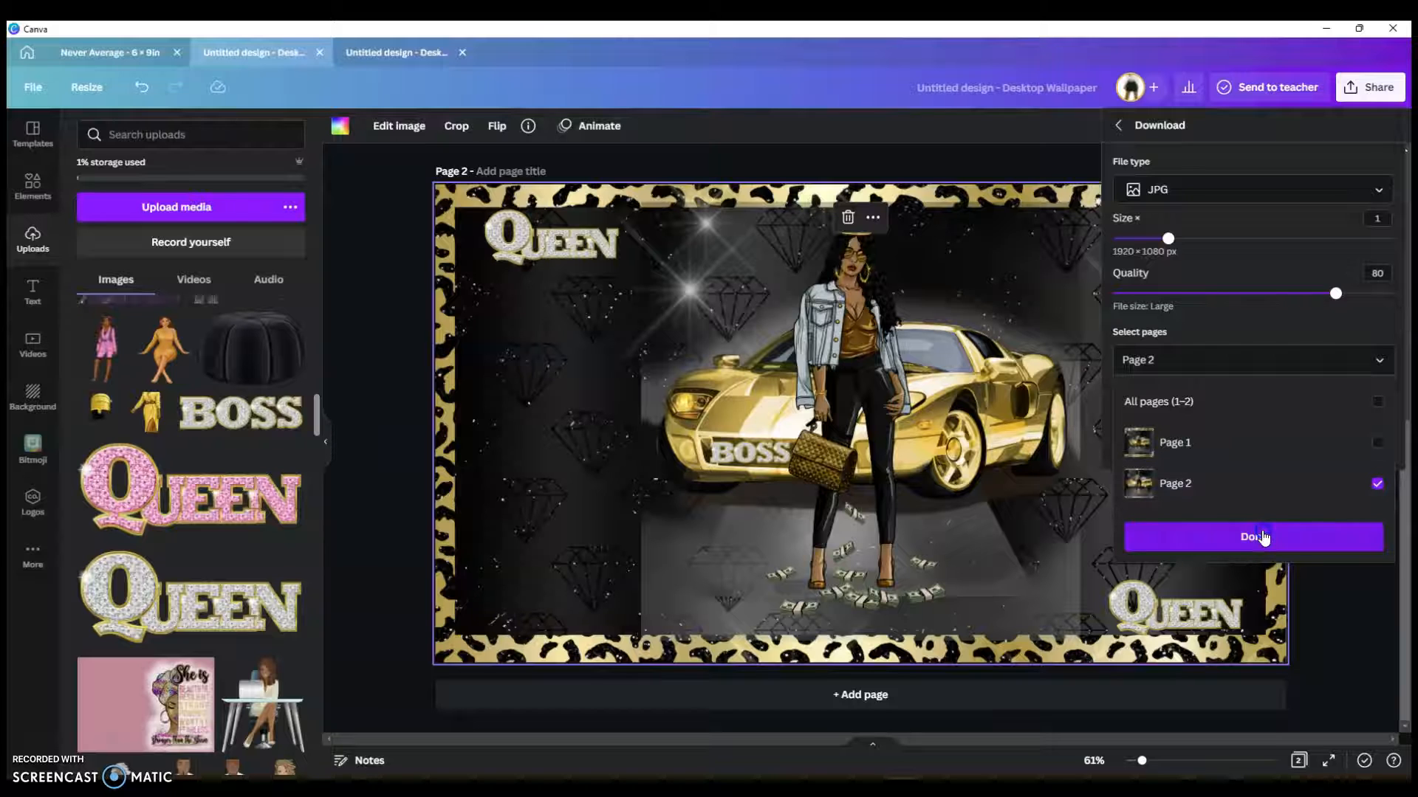
left_click(1257, 459)
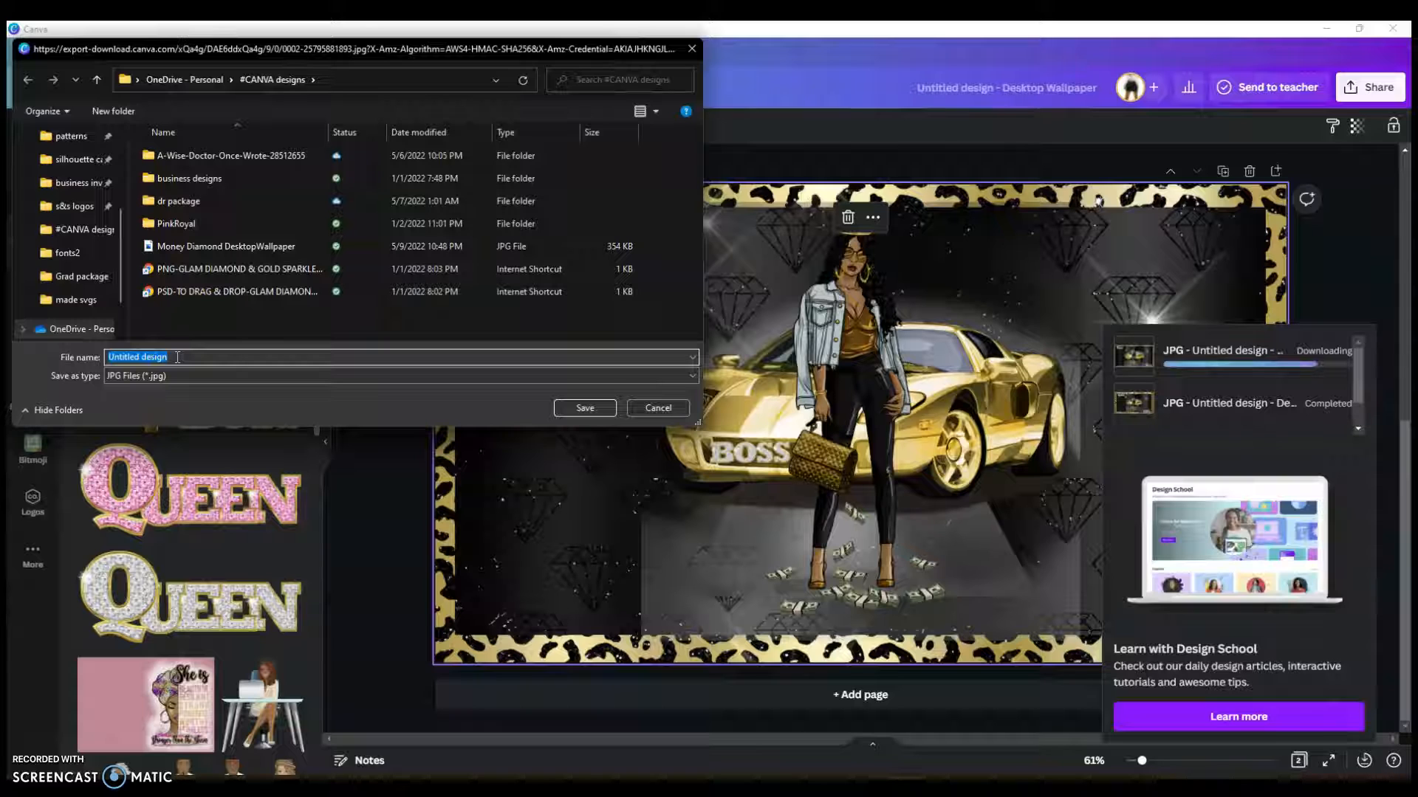
Step: Save the JPG as 'Diamond desktop background' in the #CANVA designs folder
type("Diamond")
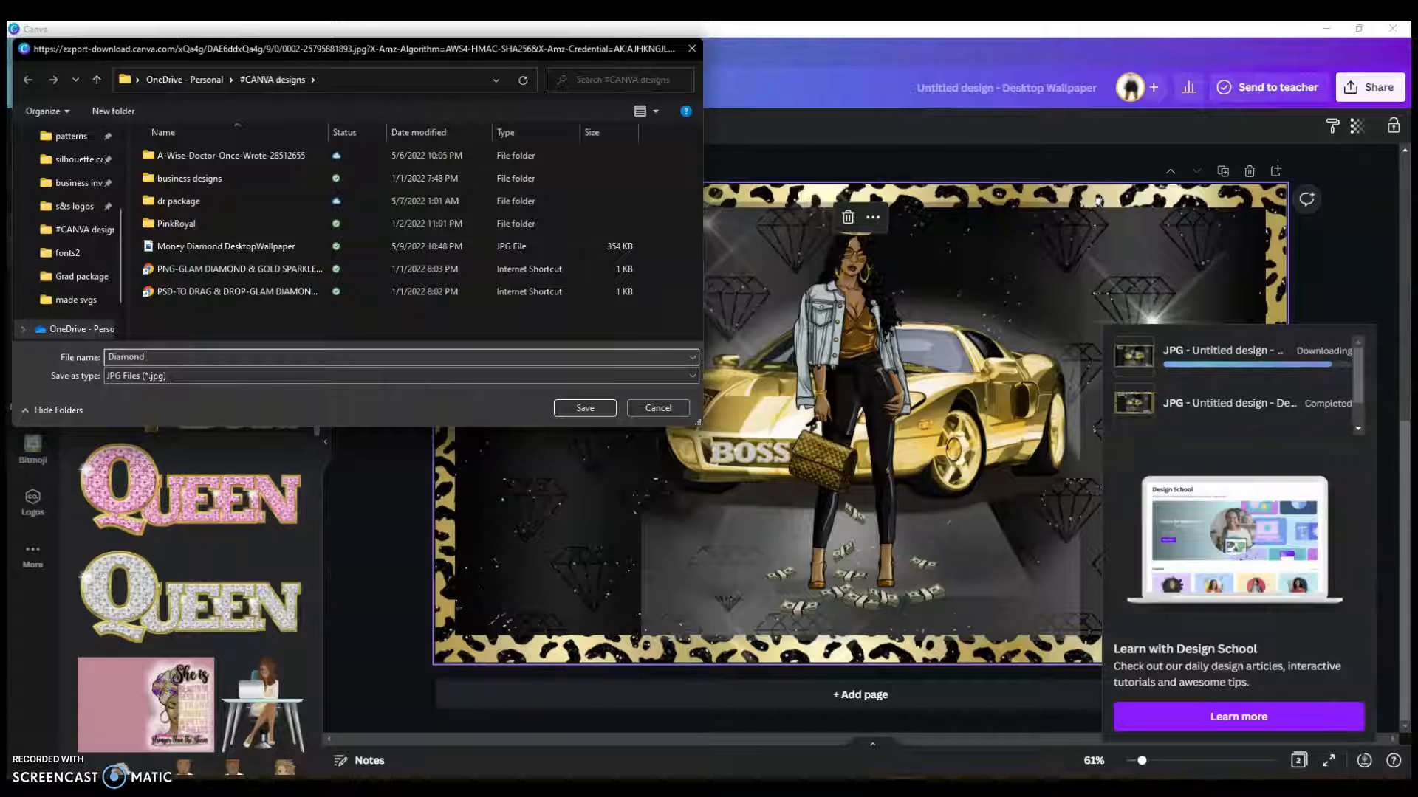
type(" b")
key("BackSpace")
type("desktop background")
left_click(572, 407)
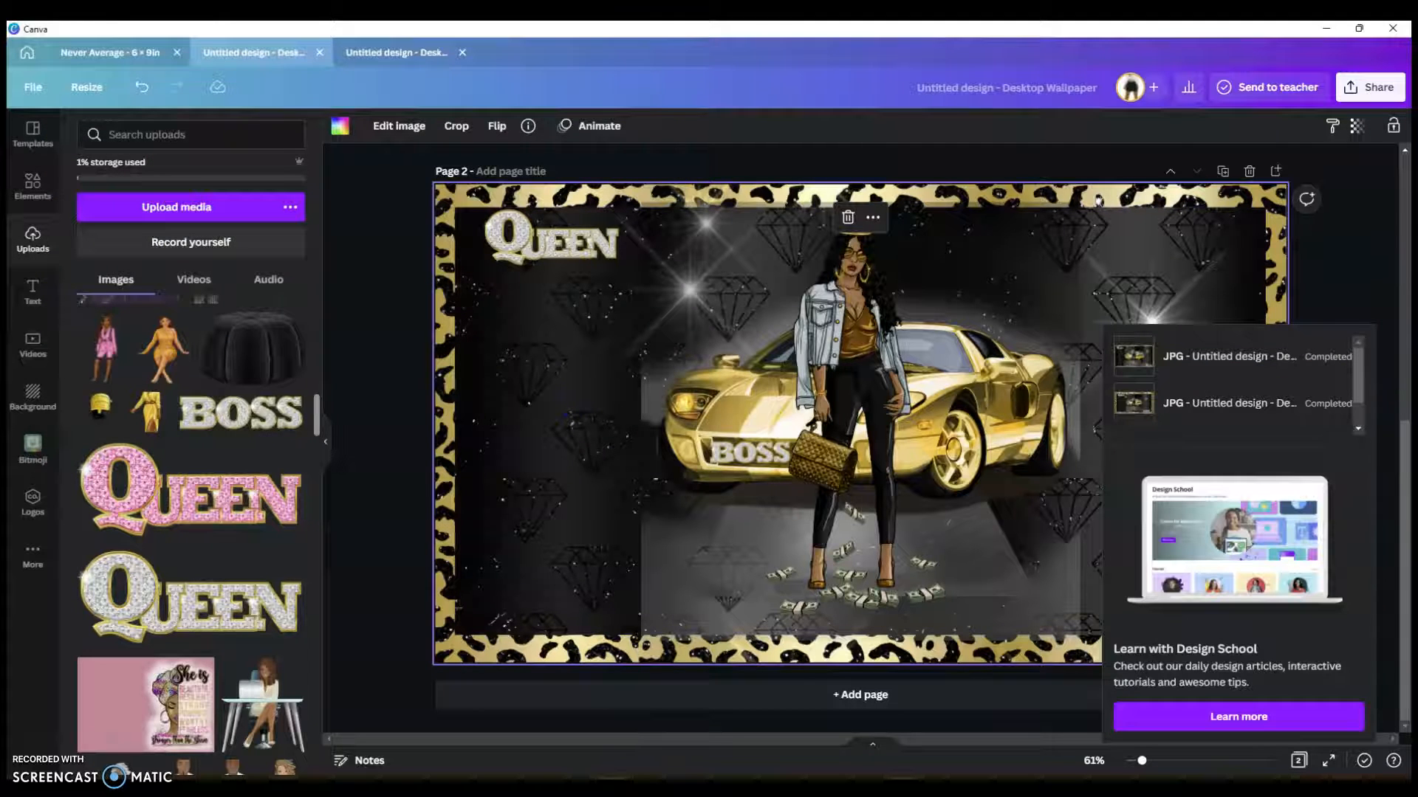
key("alt+Tab")
Step: Select 'Diamond desktop background' in #CANVA designs and use Set as background on it
left_click(307, 508)
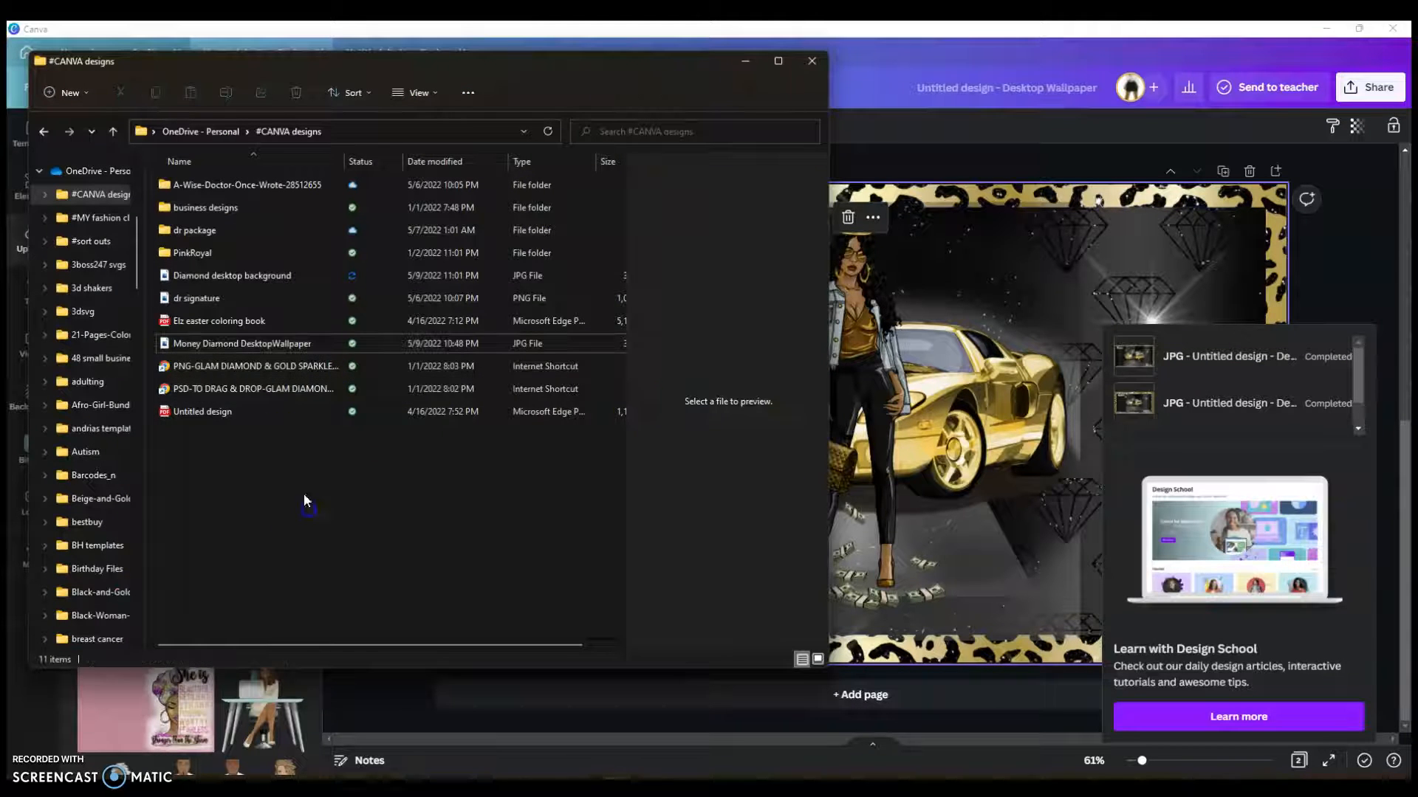
left_click(245, 276)
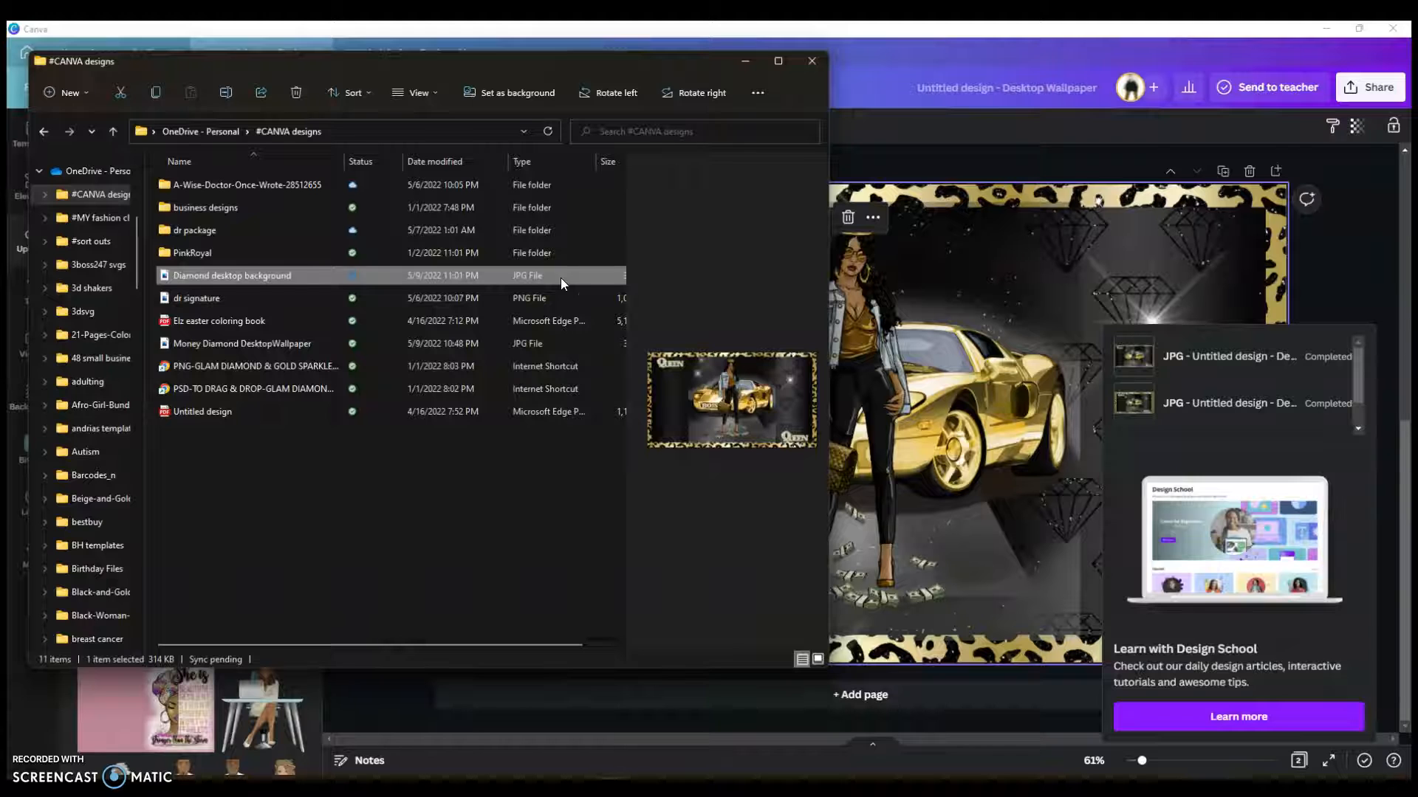
left_click_drag(272, 276, 275, 272)
left_click(478, 508)
left_click(276, 273)
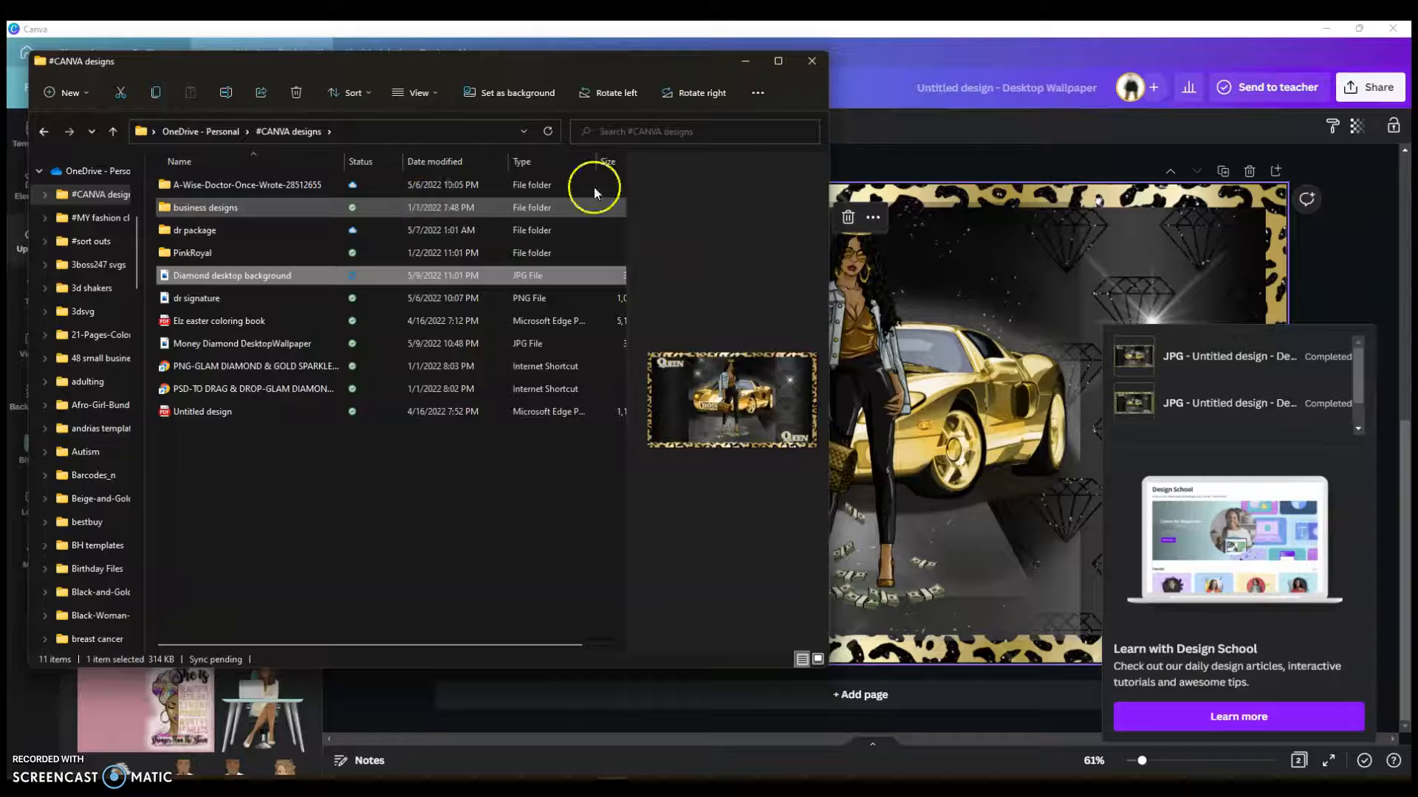
left_click(431, 92)
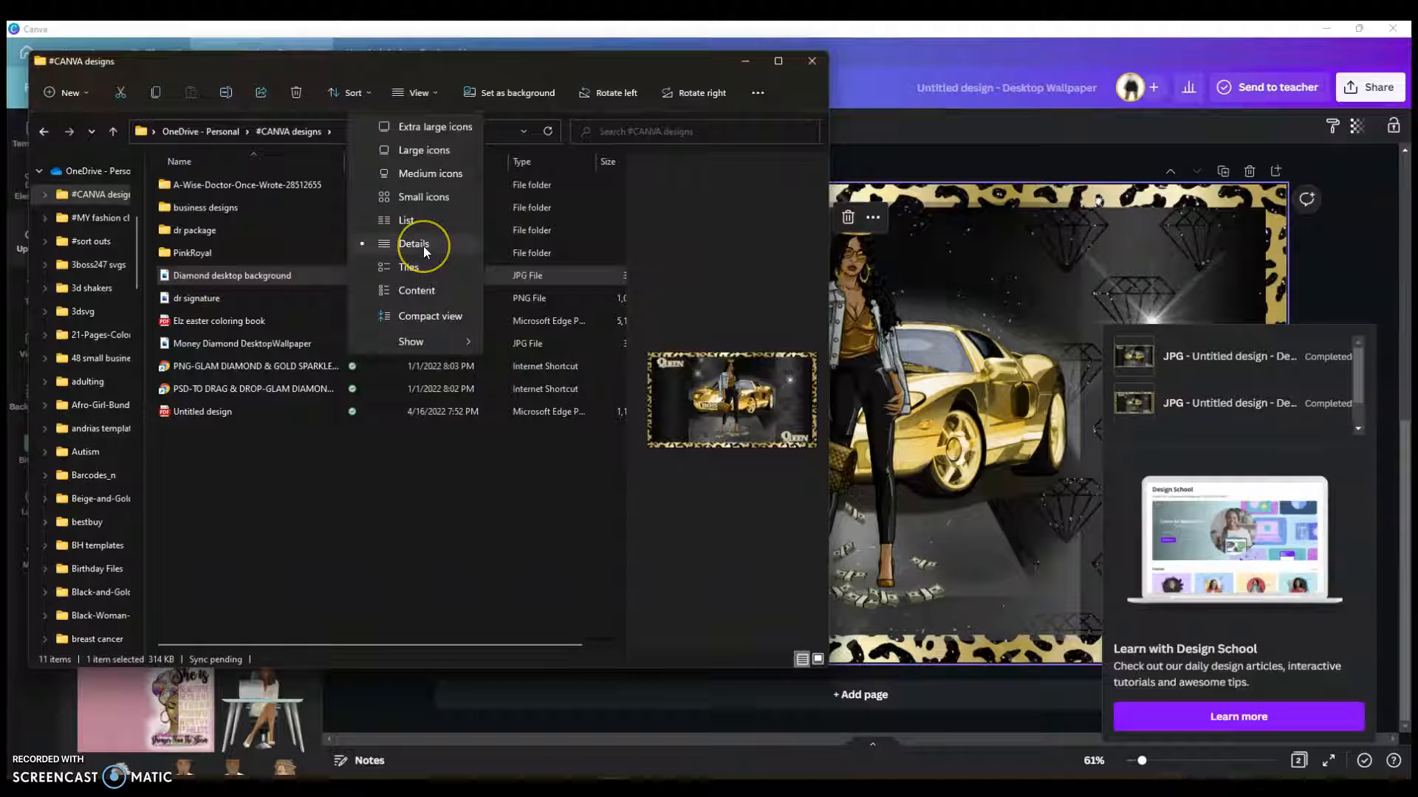
mouse_move(467, 344)
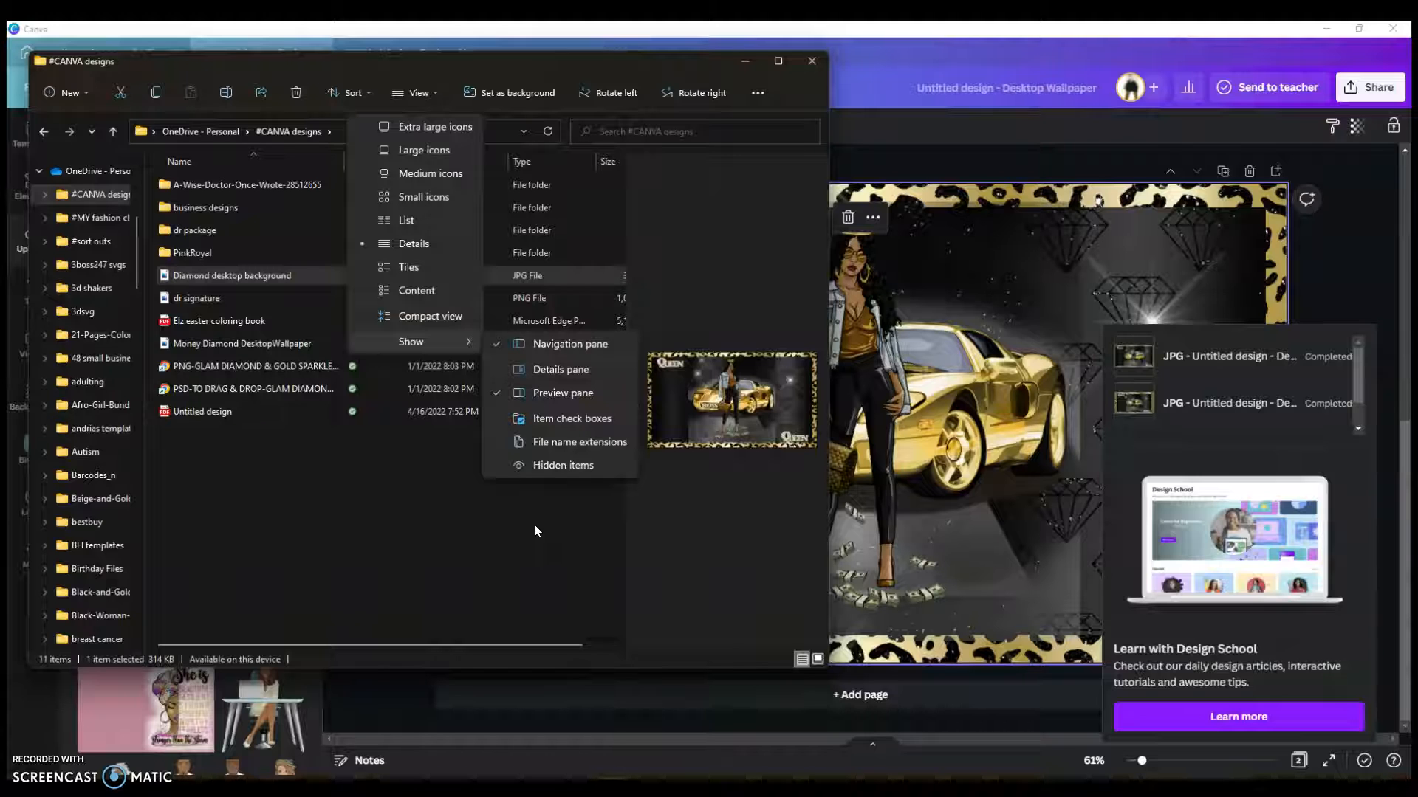
left_click(463, 437)
left_click(400, 484)
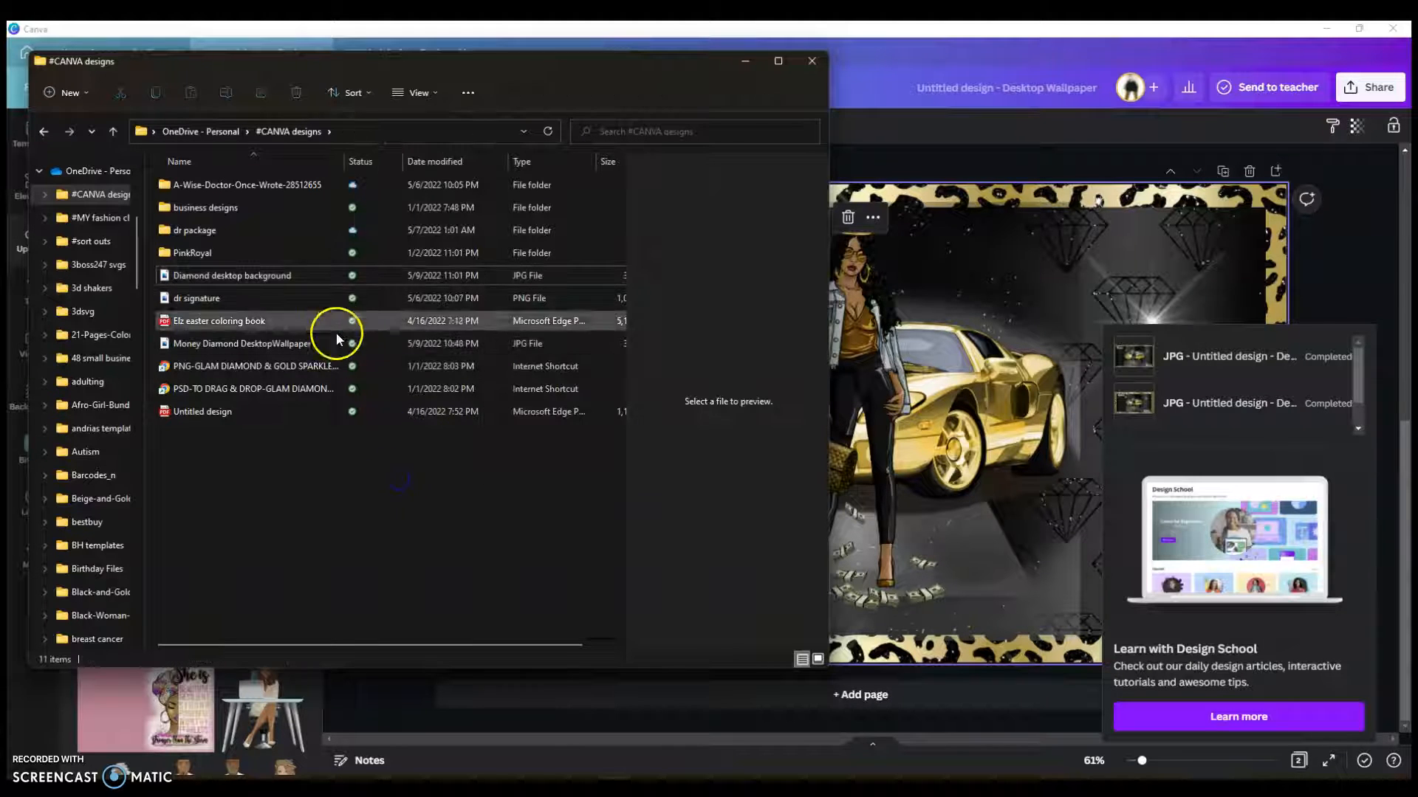
left_click(281, 276)
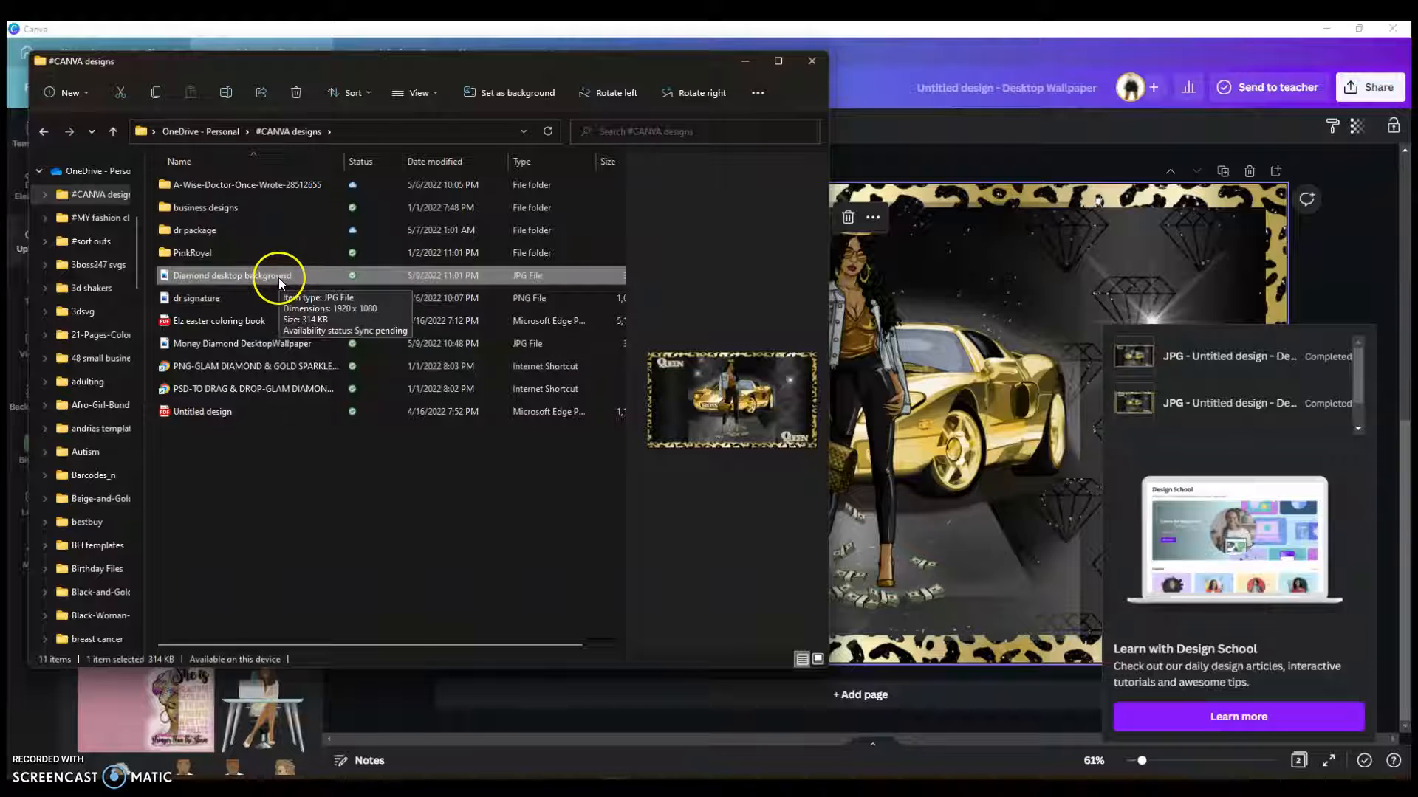
left_click(517, 92)
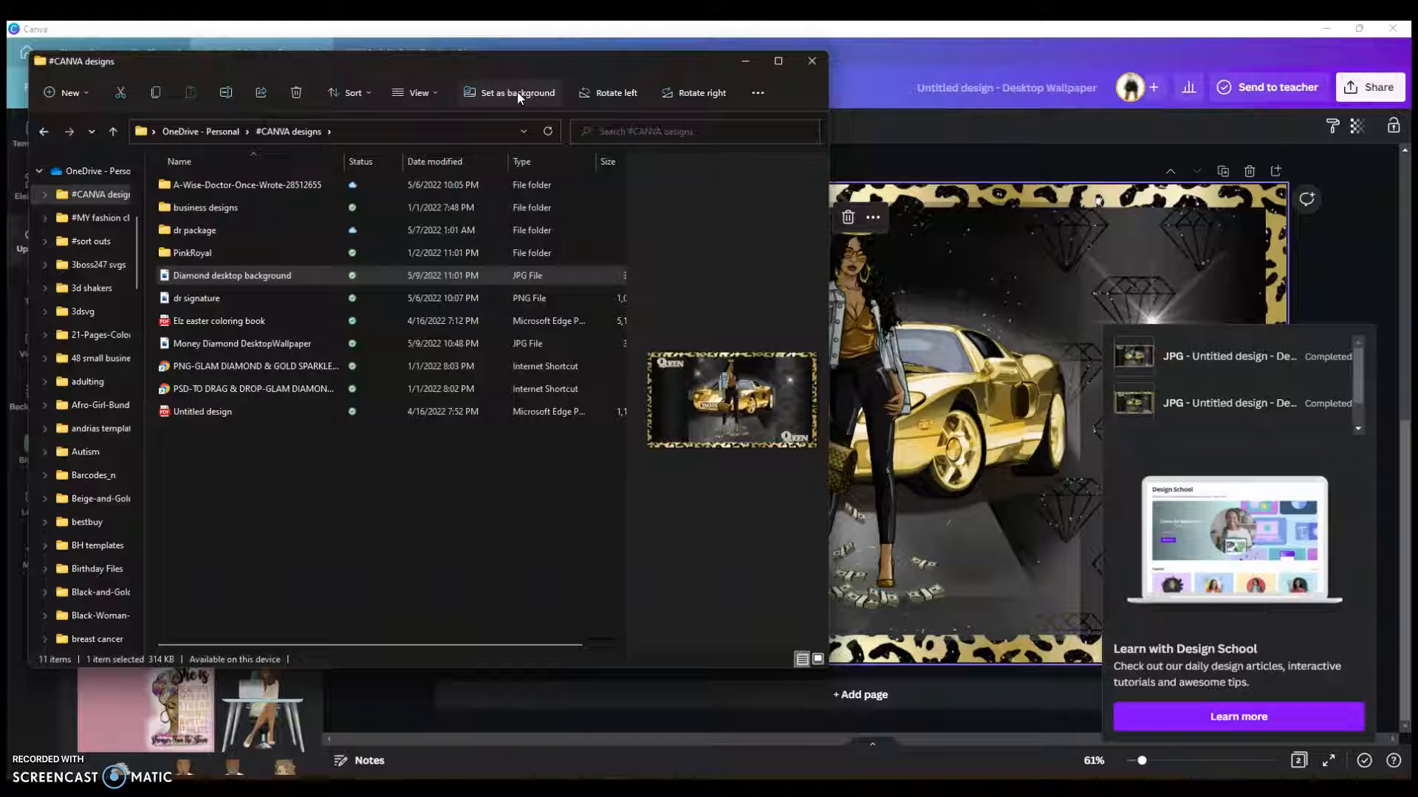
Step: Minimize Canva and File Explorer to reveal the Queen/Boss wallpaper, and move Documents into the left icon column
left_click(1327, 31)
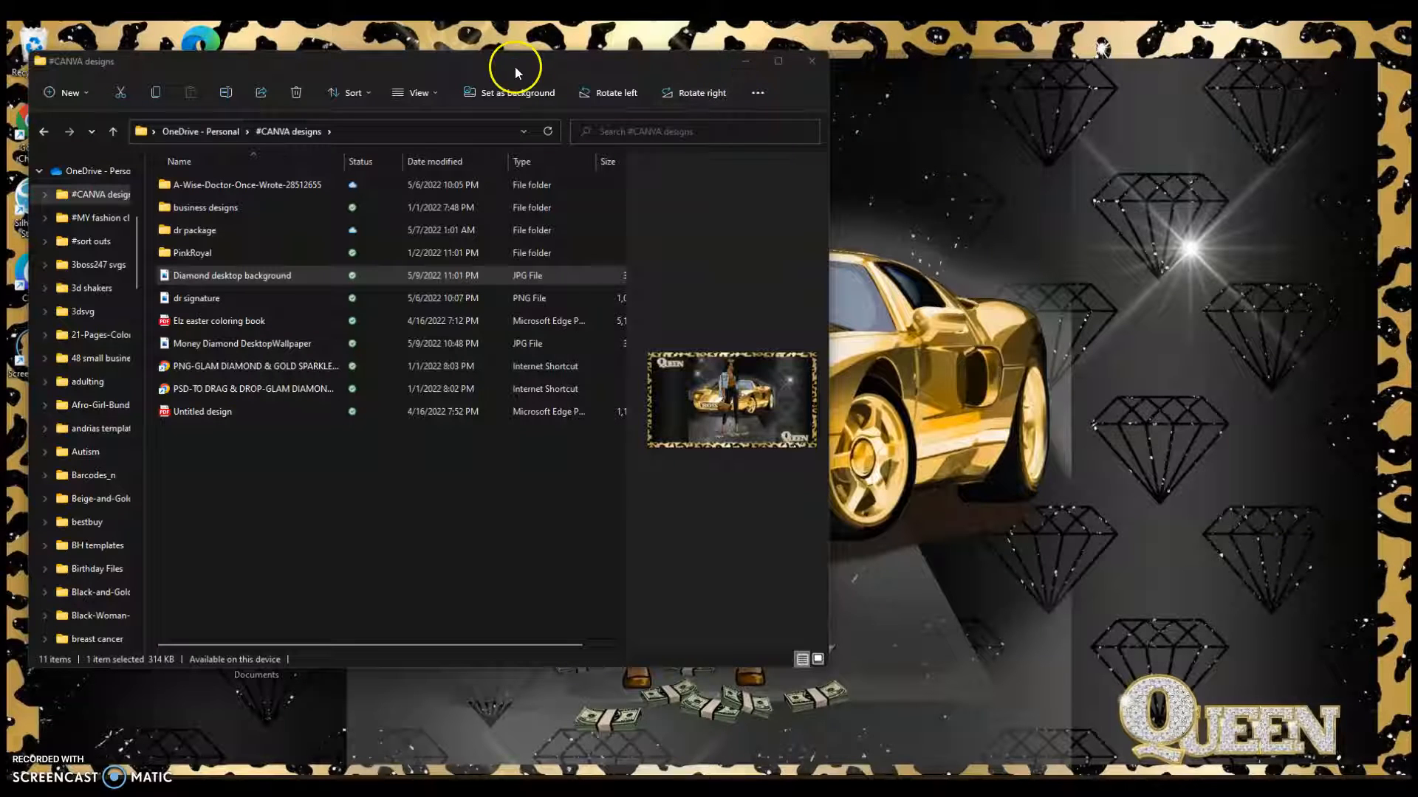
left_click_drag(515, 67, 528, 104)
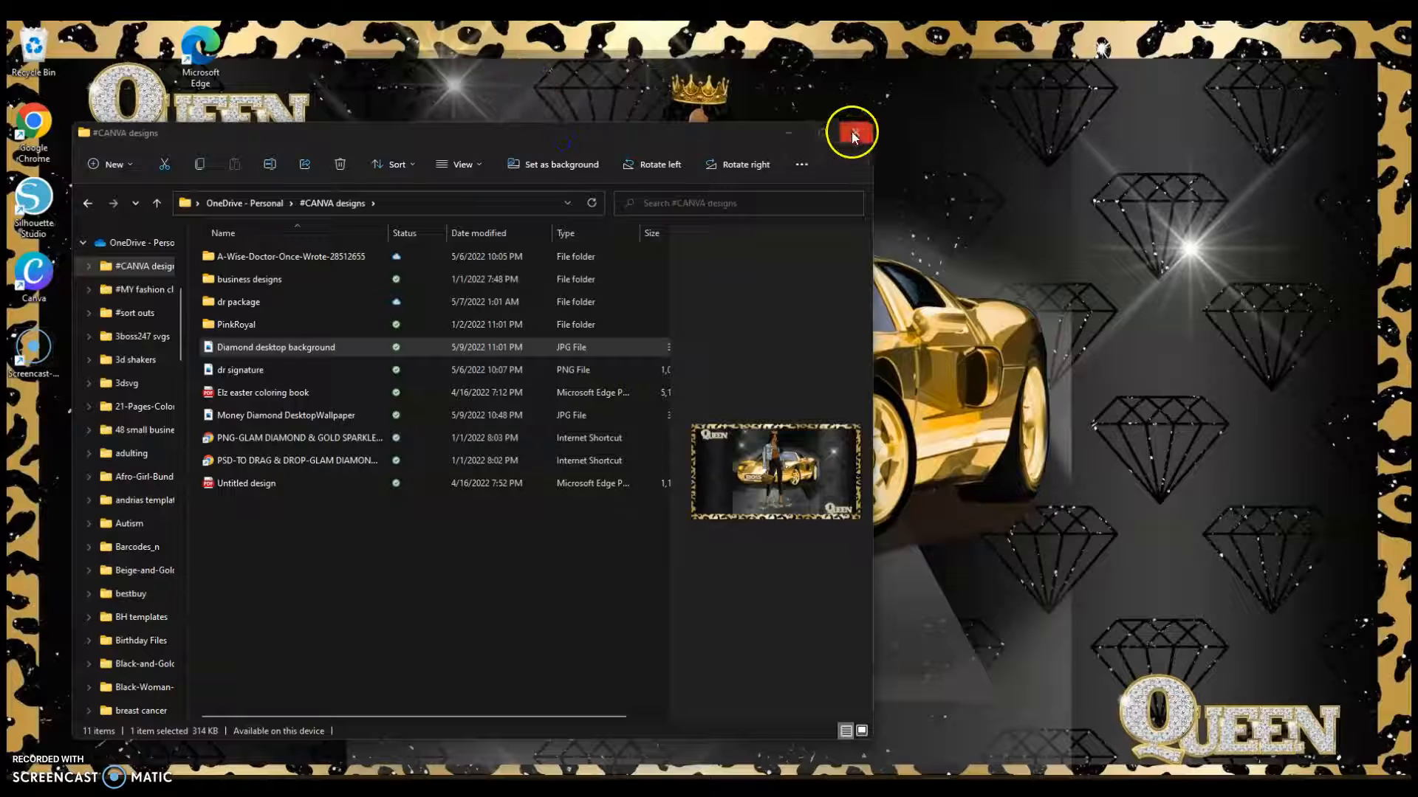
left_click(795, 133)
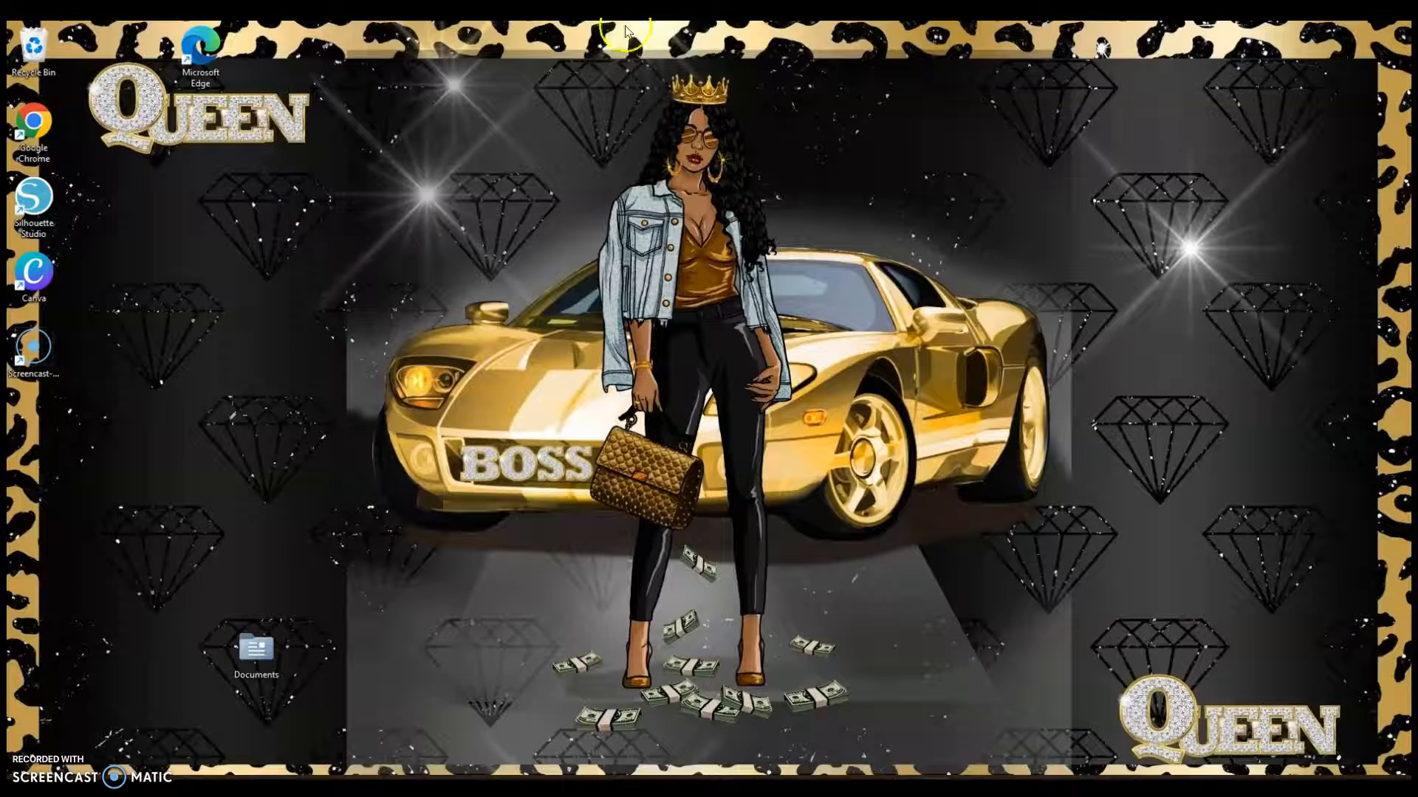
left_click_drag(274, 649, 52, 412)
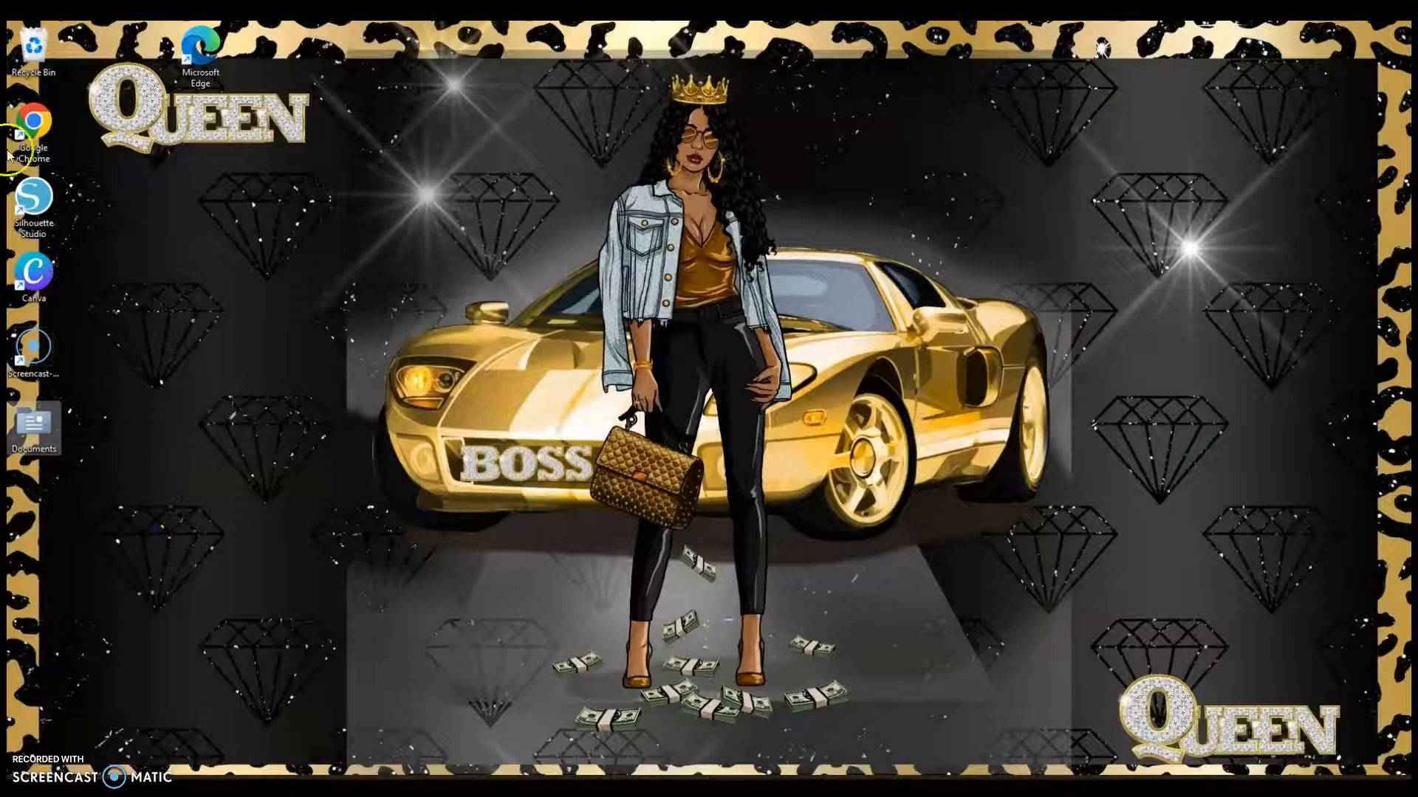